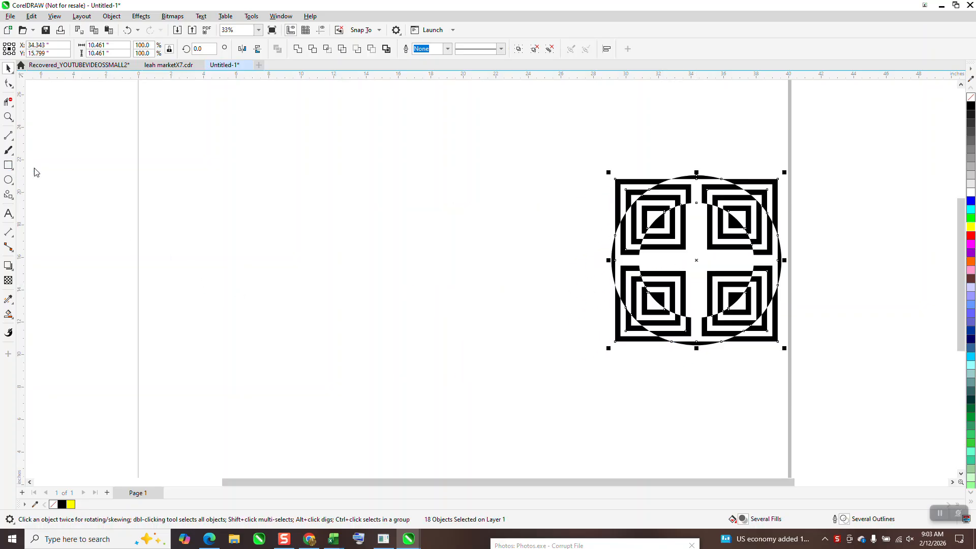
Draw a square, centre it on the page, and set its size to 10 by 10 inches
click(8, 165)
drag(540, 191, 352, 379)
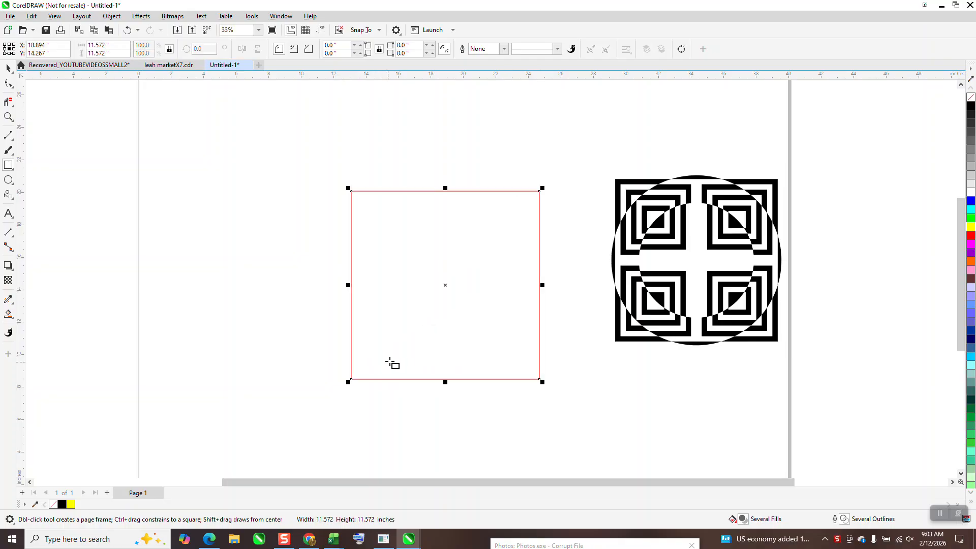
key(p)
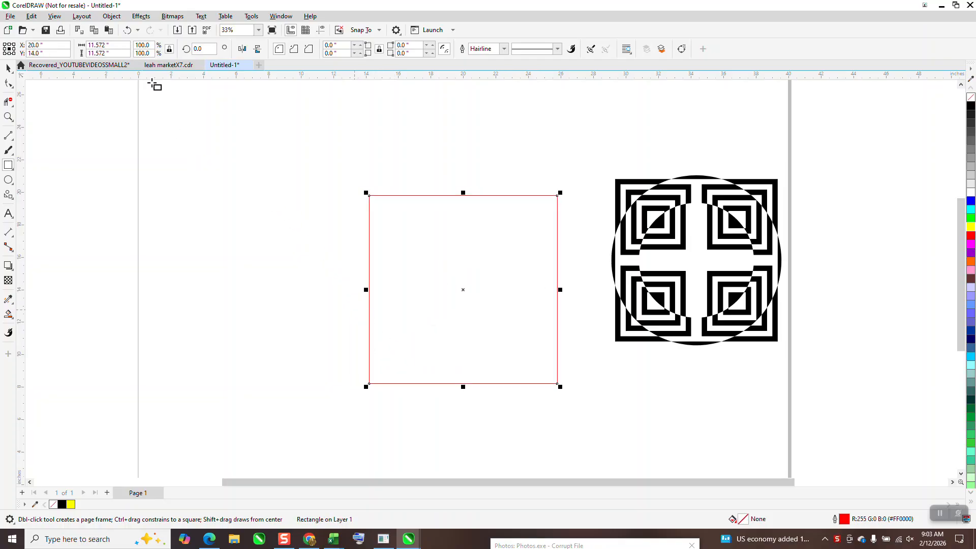
drag(120, 45, 86, 49)
text(10)
key(Return)
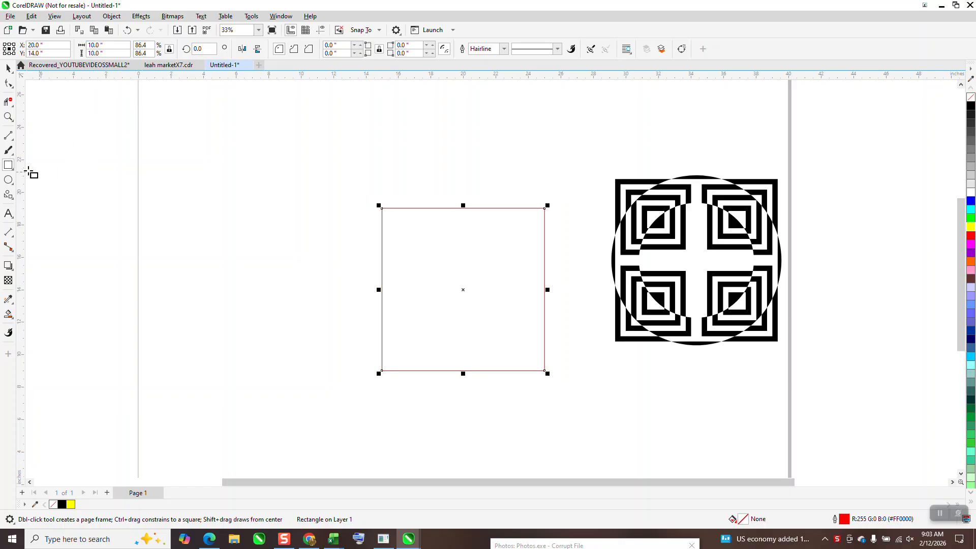
Draw a second square outside the 10-inch square and set its size to 5 by 5 inches
click(12, 169)
drag(287, 166, 222, 231)
click(109, 45)
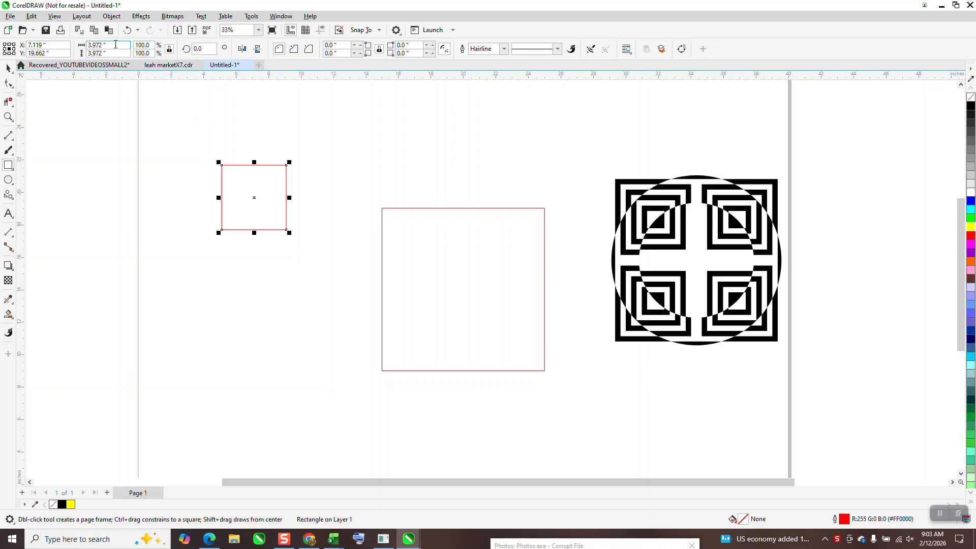
text(5)
key(Return)
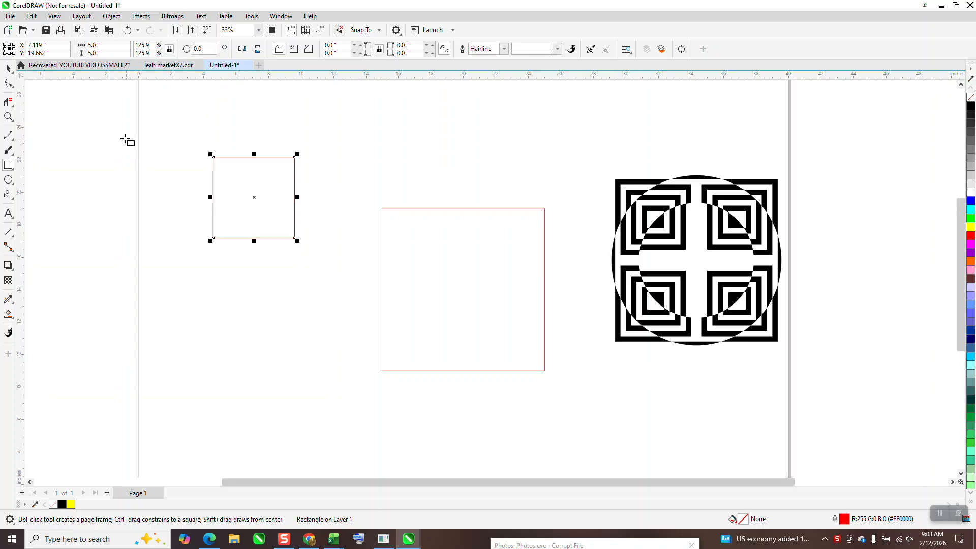
Move the 5-inch square into the 10-inch square and align it with the large square's top and left edges
click(7, 69)
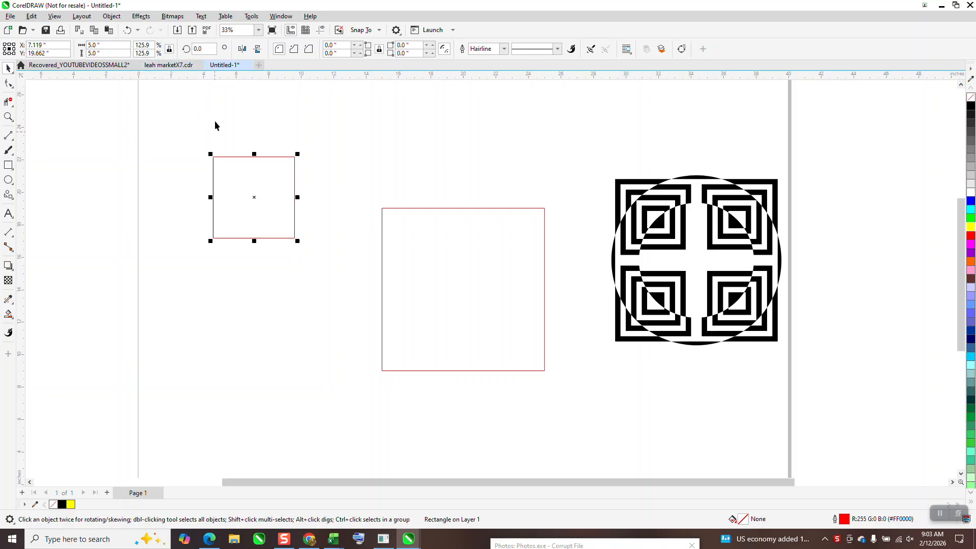
drag(255, 198, 463, 289)
drag(361, 192, 615, 408)
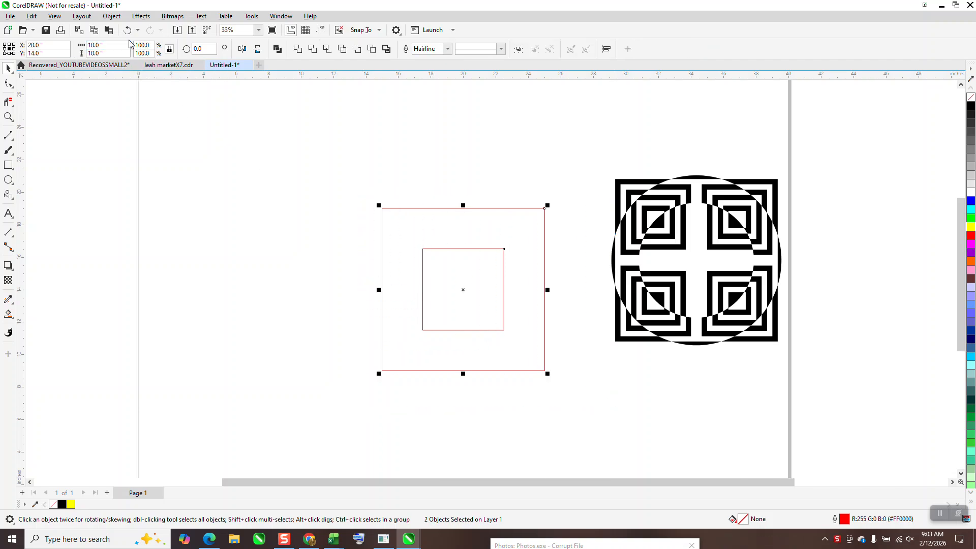
key(t)
key(l)
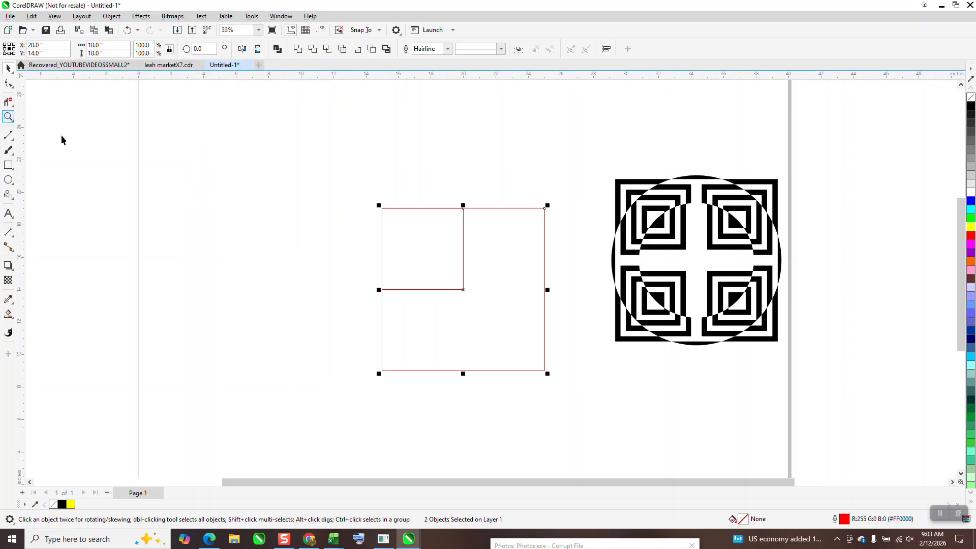
Draw a small square about 0.92 inch wide and centre it inside the 5-inch square
click(8, 117)
drag(354, 179, 437, 289)
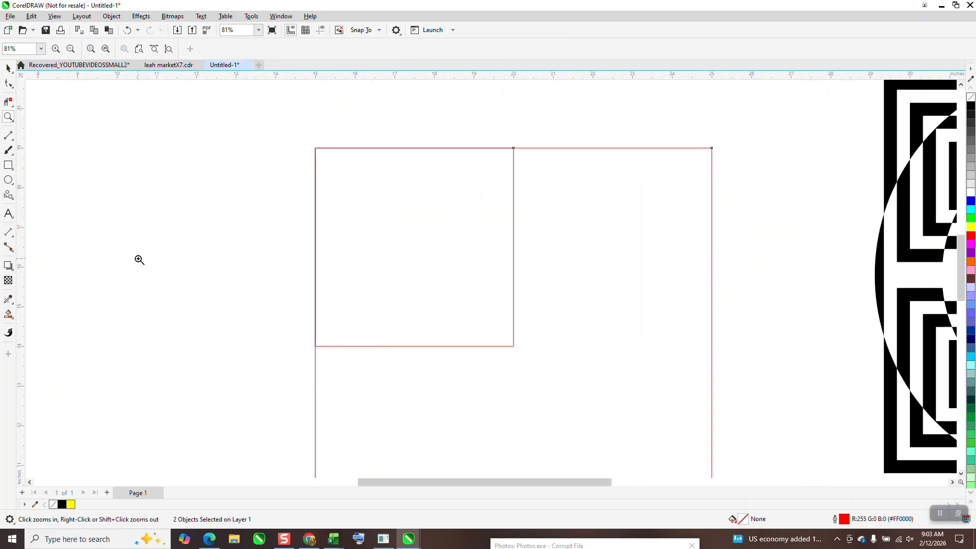
click(8, 165)
drag(216, 174, 194, 207)
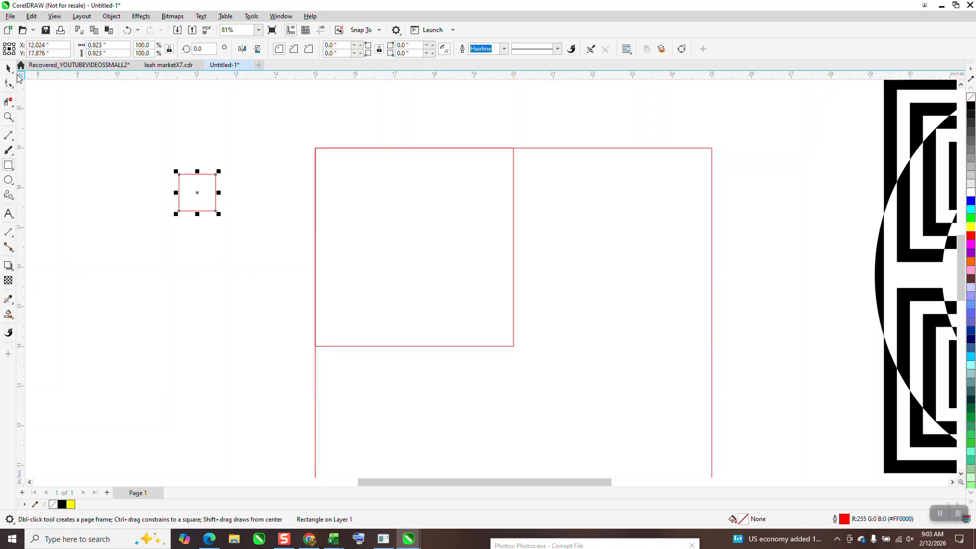
click(9, 69)
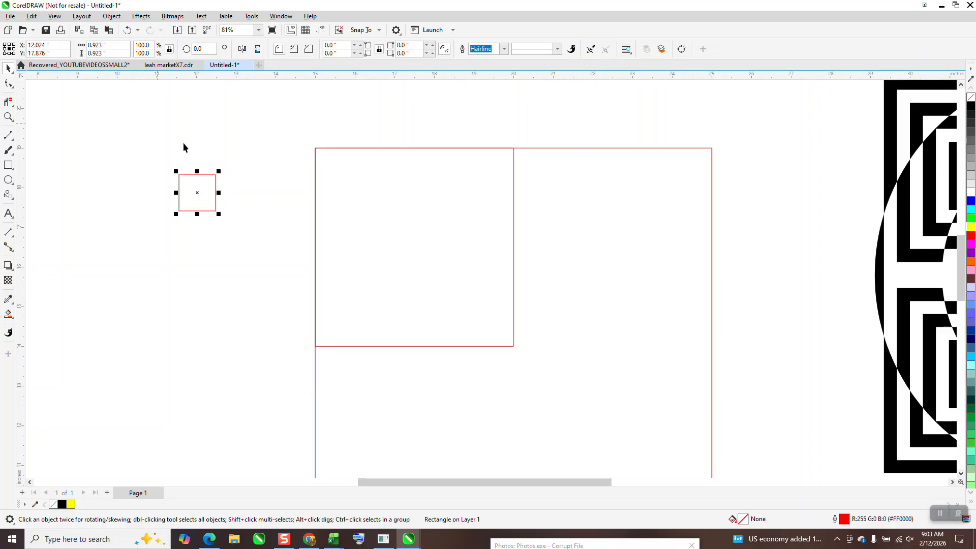
shift+click(347, 192)
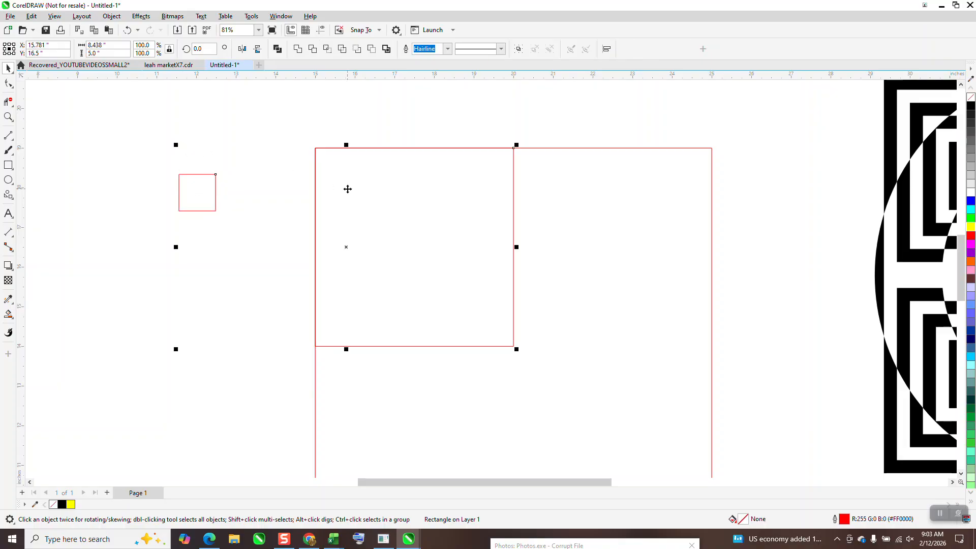
key(e)
key(c)
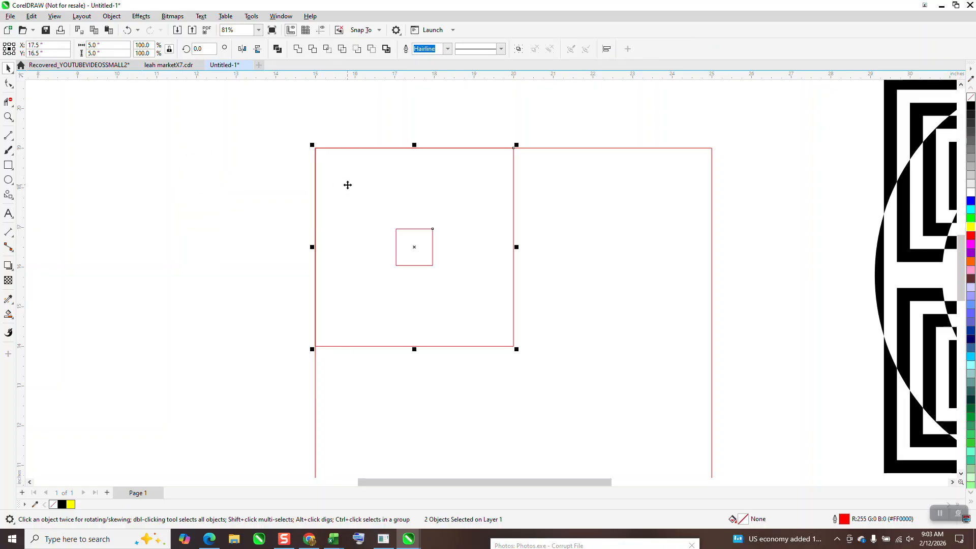
scroll(302, 198, down, 2)
drag(289, 135, 504, 325)
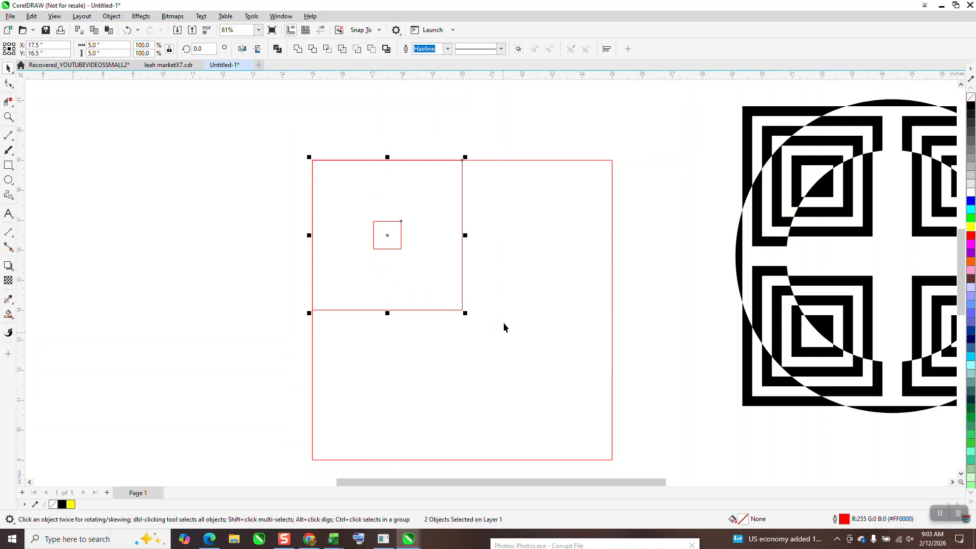
click(143, 22)
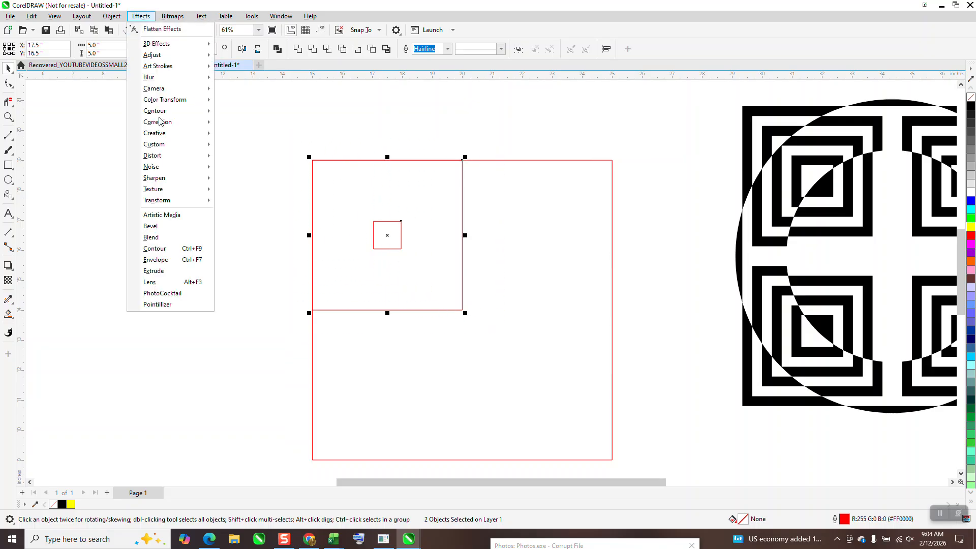
click(169, 249)
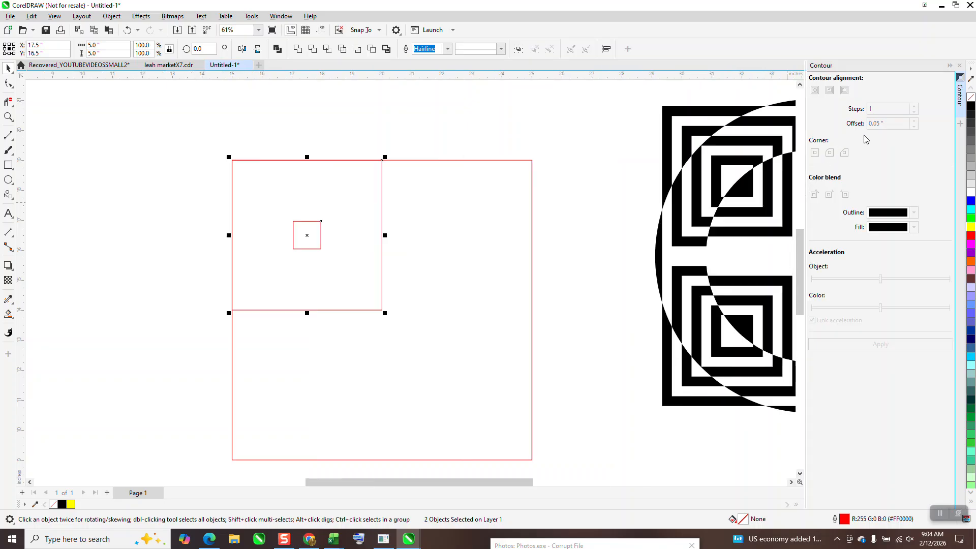
click(959, 65)
Blend the small square and the 5-inch square using 5 intermediate steps
click(140, 15)
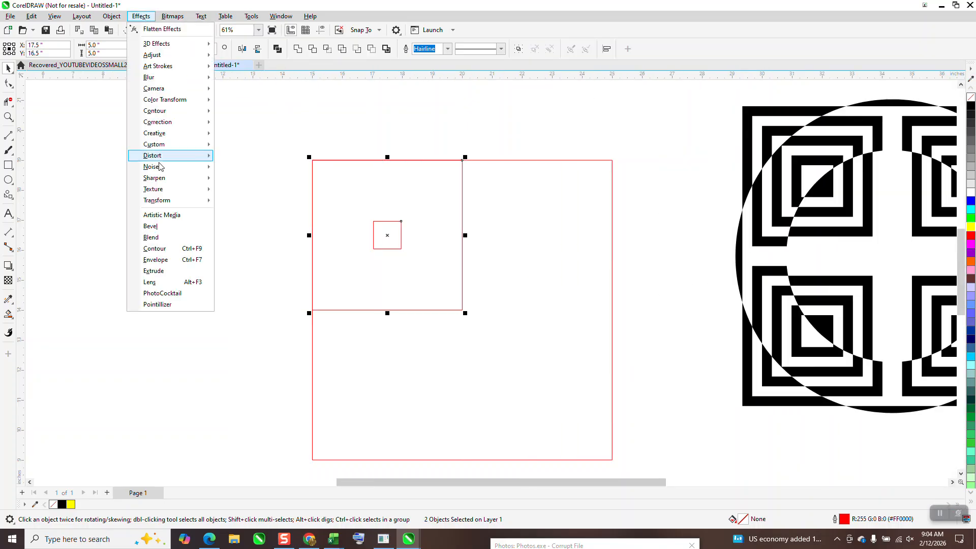
click(163, 241)
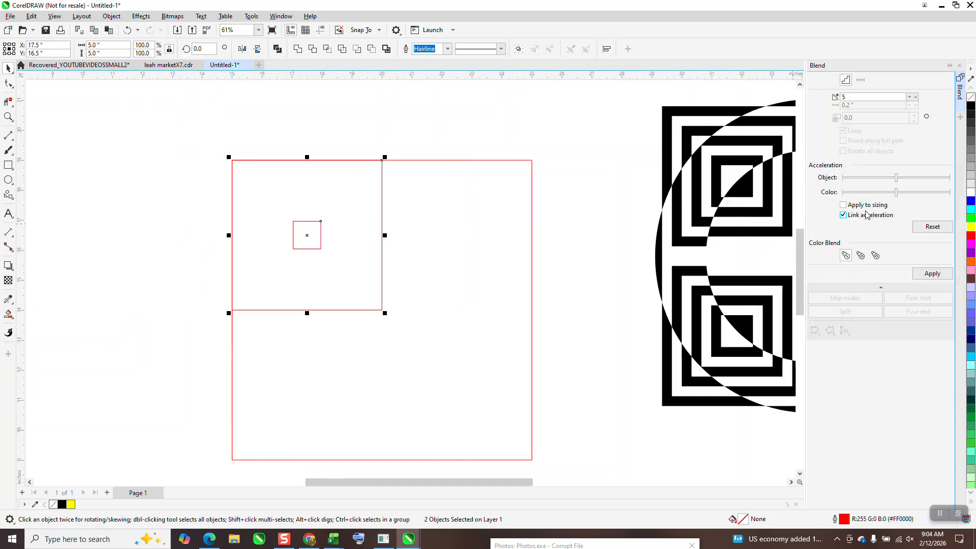
click(939, 274)
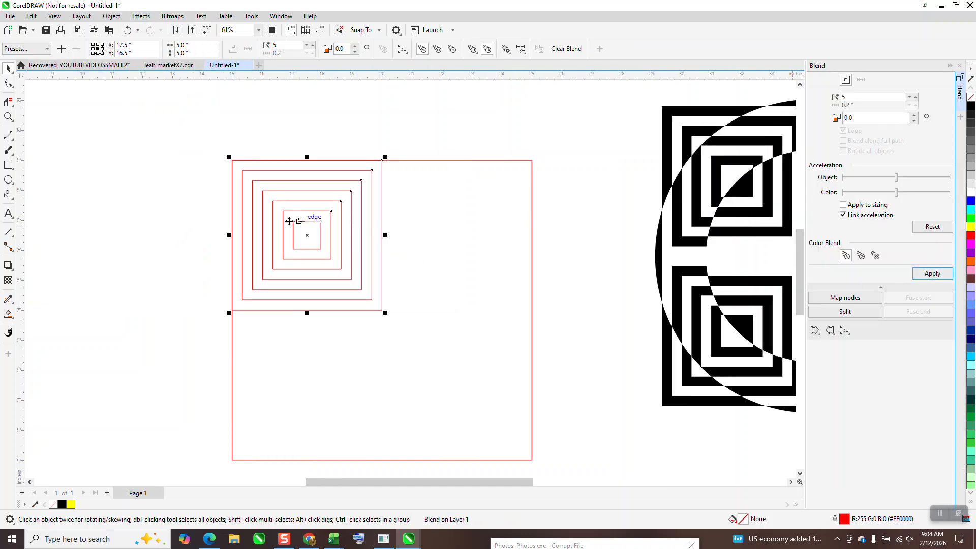
Break the blend of nested squares apart and group the resulting objects
drag(150, 133, 453, 321)
click(111, 16)
click(141, 252)
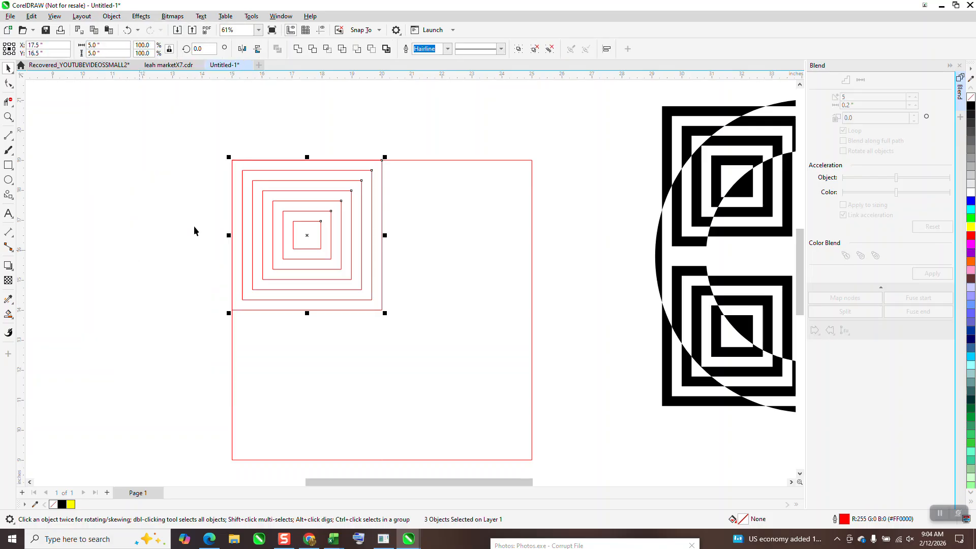
drag(215, 142, 463, 315)
key(ctrl+g)
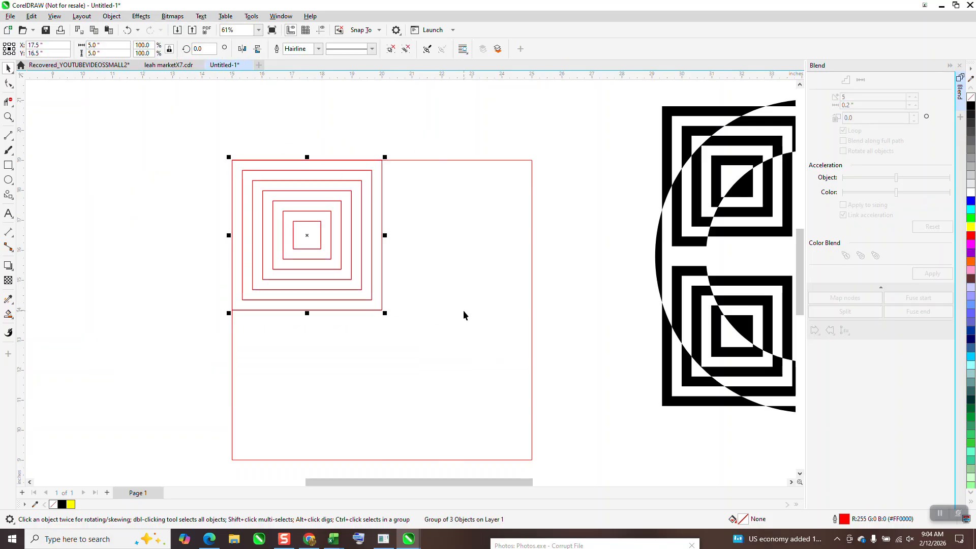
Create a copy of the nested-squares group rotated 90° about the large square's centre, and repeat until all four quadrants are filled
click(204, 50)
text(90)
key(Return)
key(ctrl+r)
key(ctrl+r)
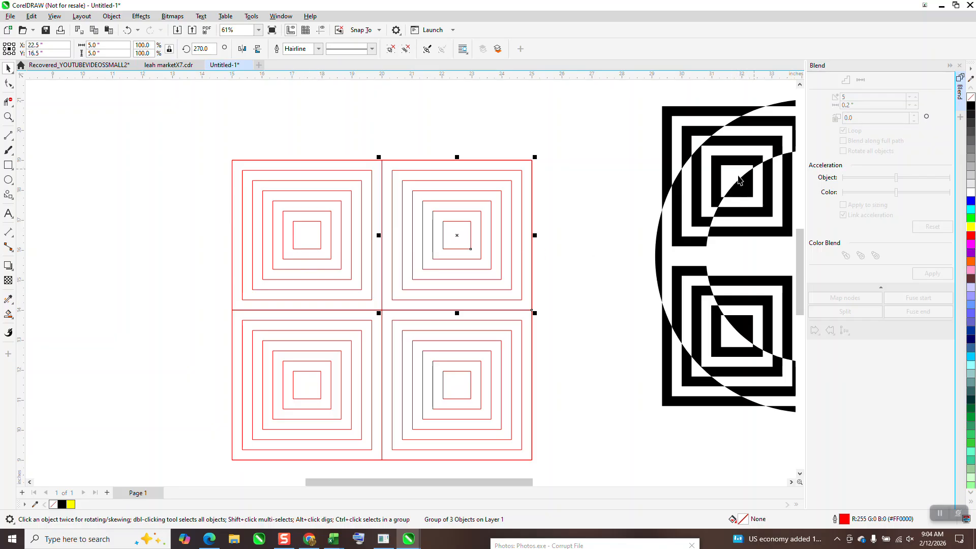
Draw a circle about 6.9 inches in diameter and centre it on the page over the four nested-square groups
click(8, 117)
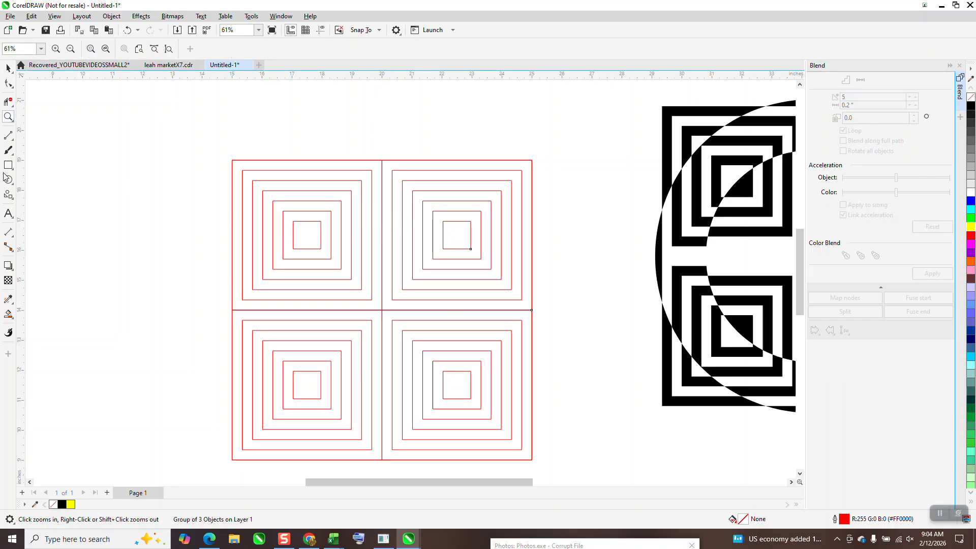
drag(248, 195, 422, 315)
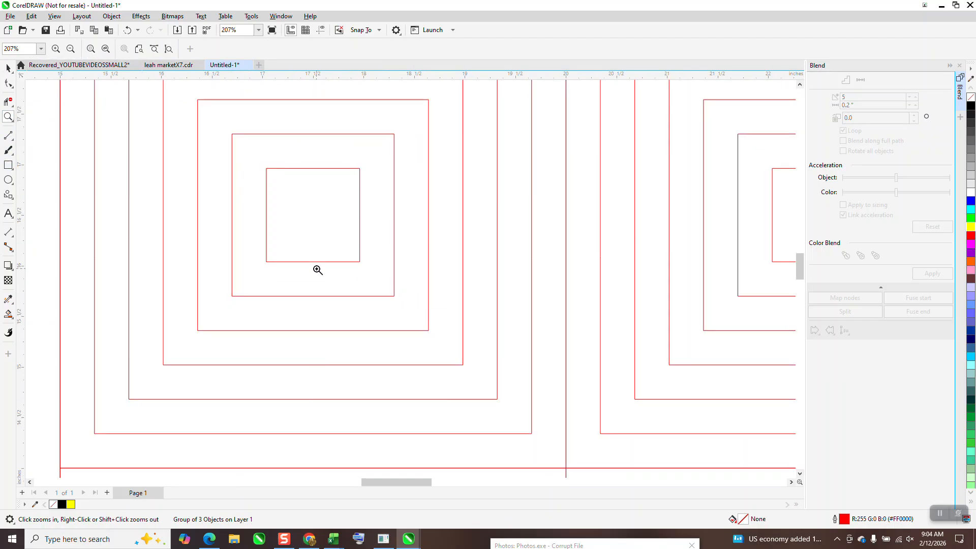
scroll(316, 268, down, 3)
scroll(206, 210, down, 3)
click(8, 180)
mouse_move(153, 178)
mouse_down()
mouse_move(113, 342)
mouse_move(117, 373)
mouse_up()
key(p)
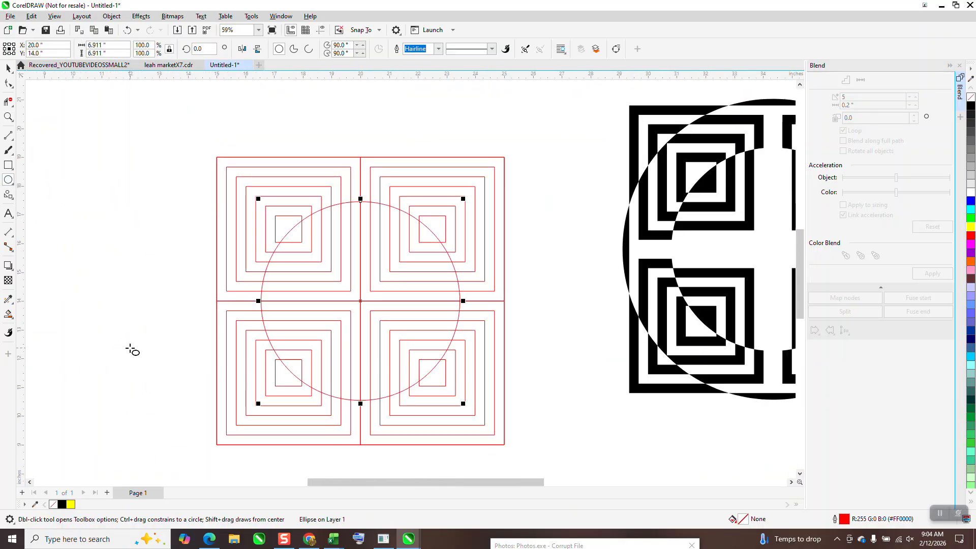
Measure the diagonal distance between the lower-right corners of the innermost squares in the upper-right and lower-left quadrants, without placing a dimension
click(9, 118)
drag(306, 177, 561, 343)
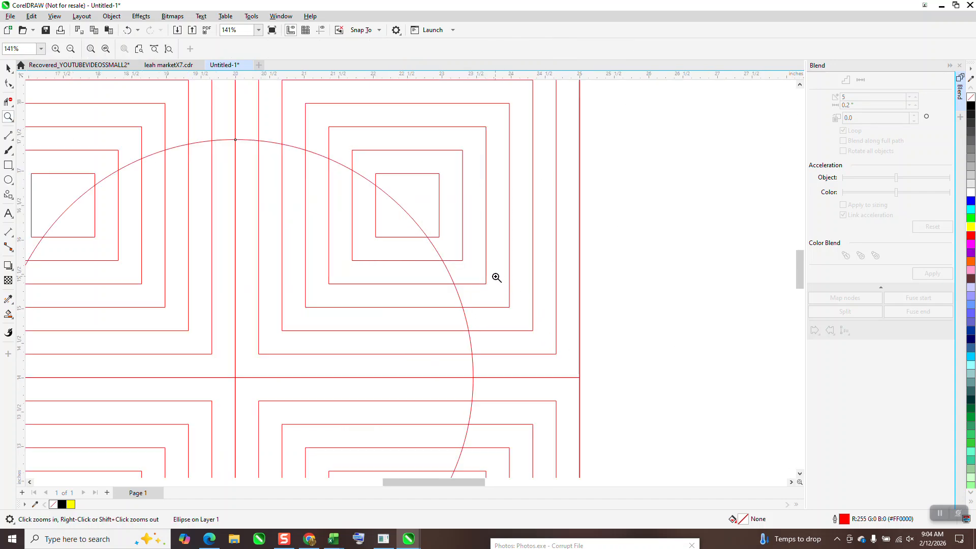
right_click(460, 254)
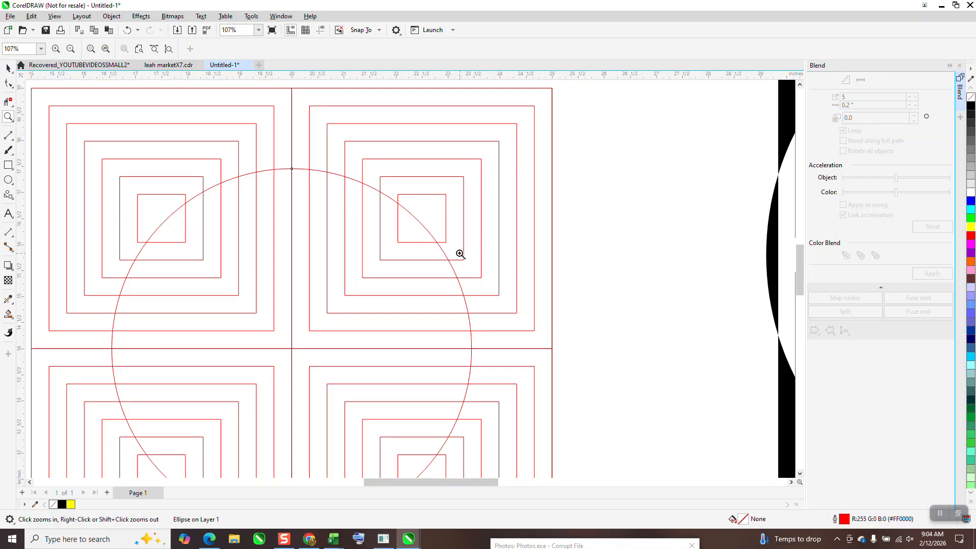
right_click(456, 249)
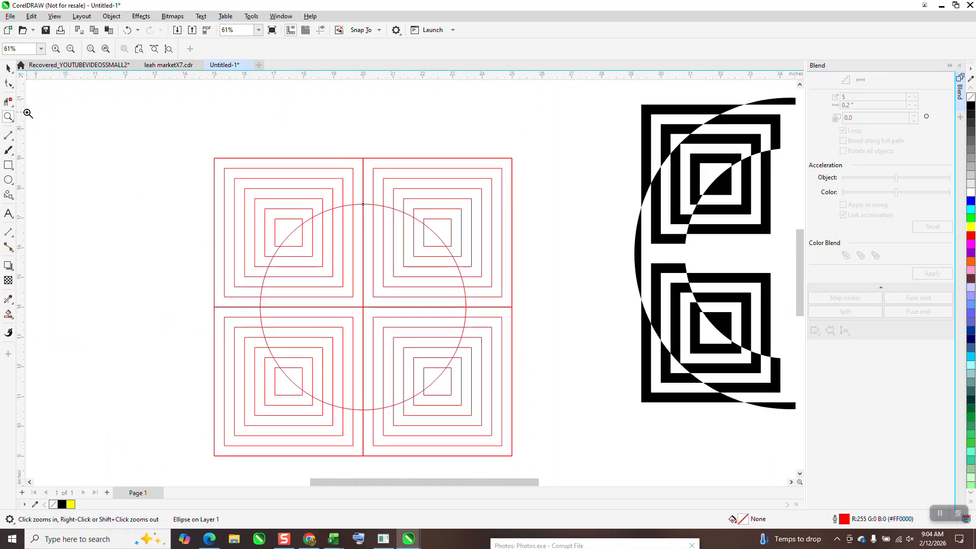
click(529, 385)
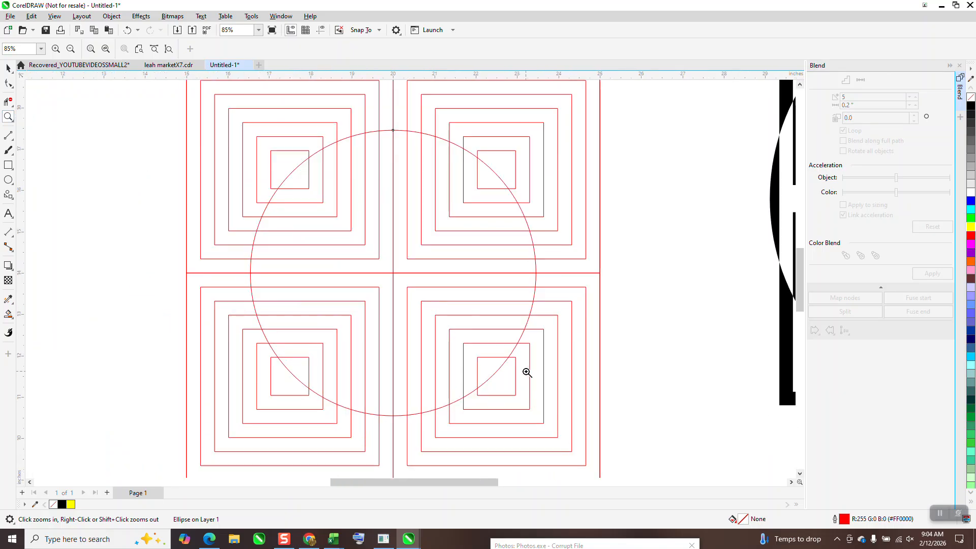
click(13, 239)
click(31, 228)
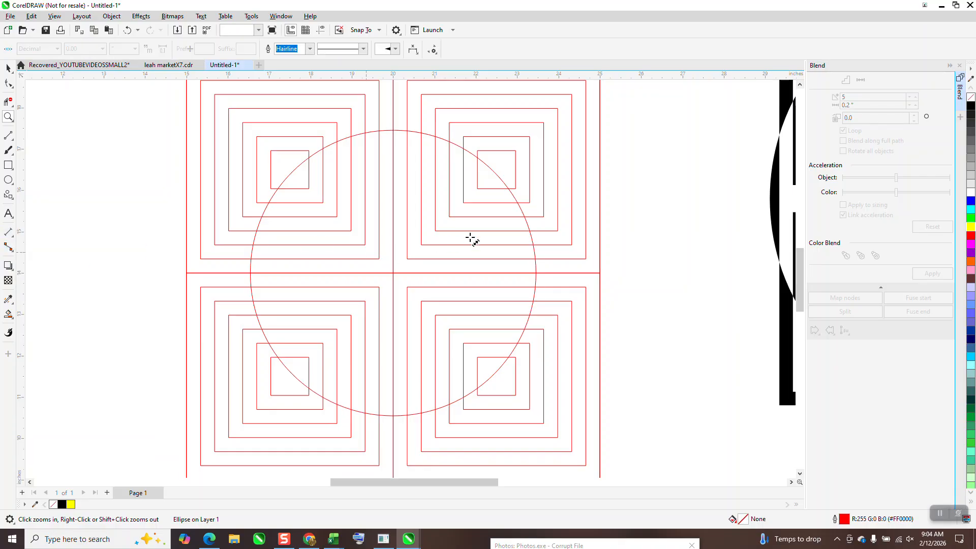
drag(514, 190, 311, 396)
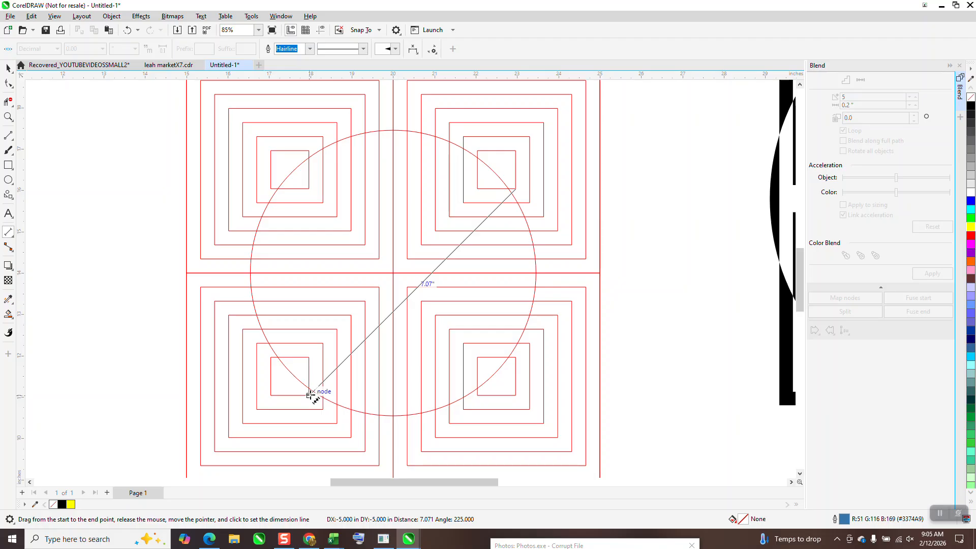
drag(311, 395, 311, 395)
key(Escape)
Set the centred circle's diameter to 7.07 inches and inspect where it crosses the upper-right quadrant's innermost square
click(8, 68)
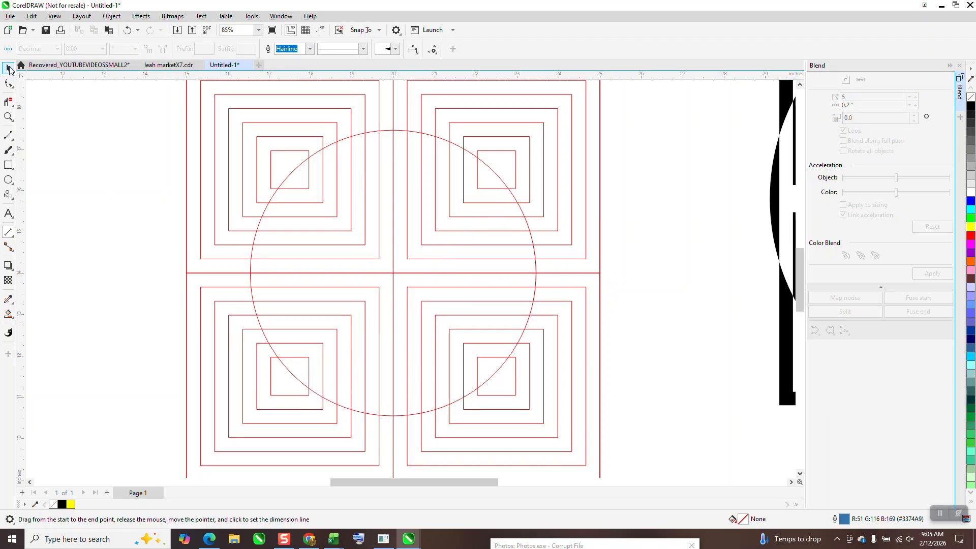
click(361, 137)
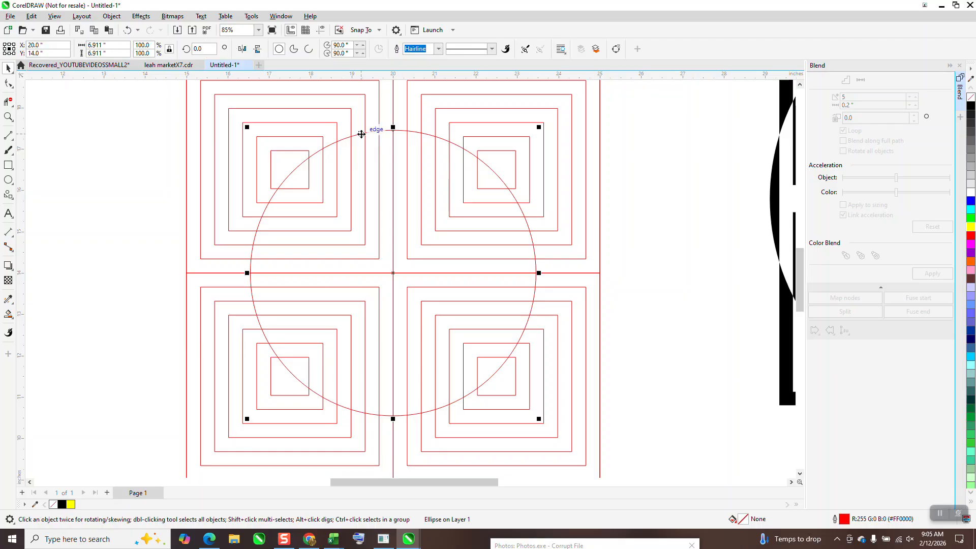
text(7.07)
key(Return)
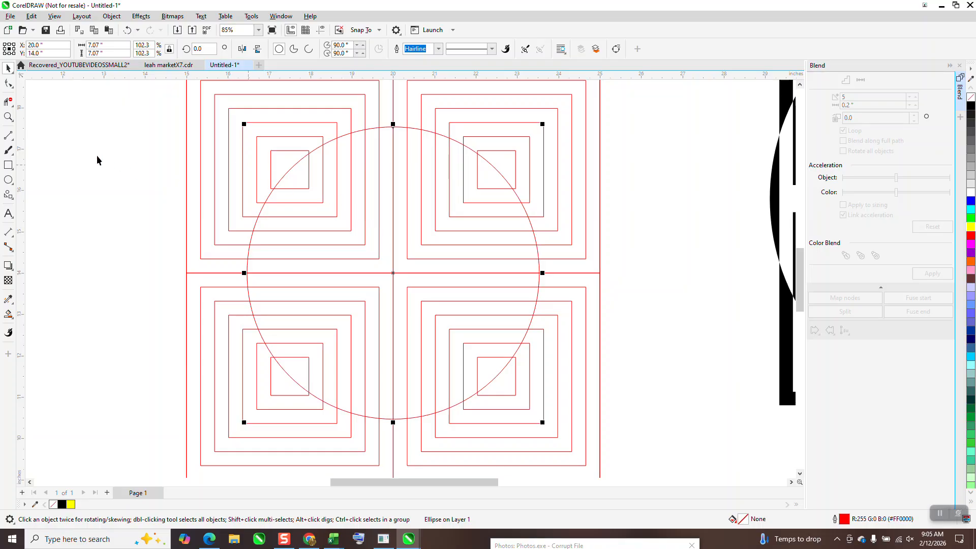
click(8, 117)
click(621, 267)
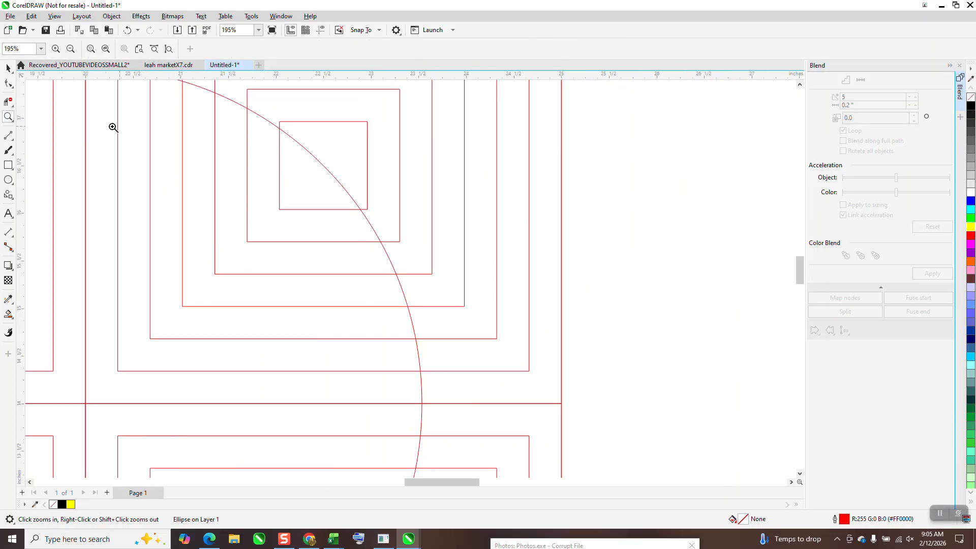
Scale the centred circle to 104% so it meets the lower-right corner of the upper-right quadrant's innermost square
click(8, 69)
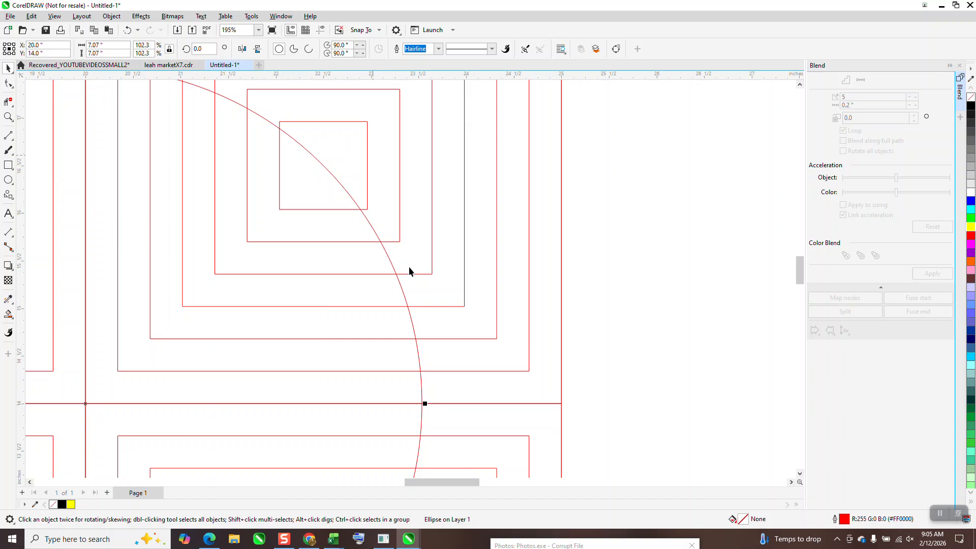
scroll(382, 195, down, 1)
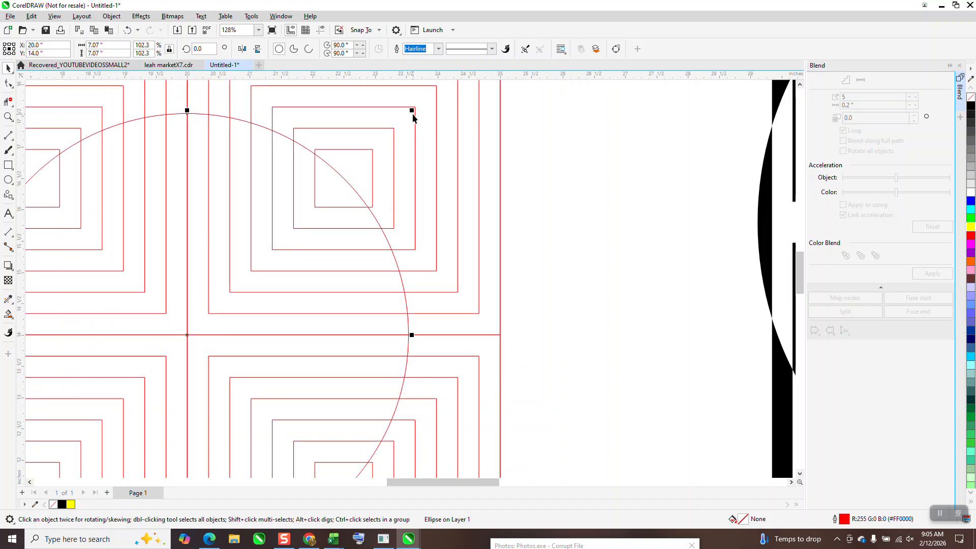
drag(413, 110, 421, 107)
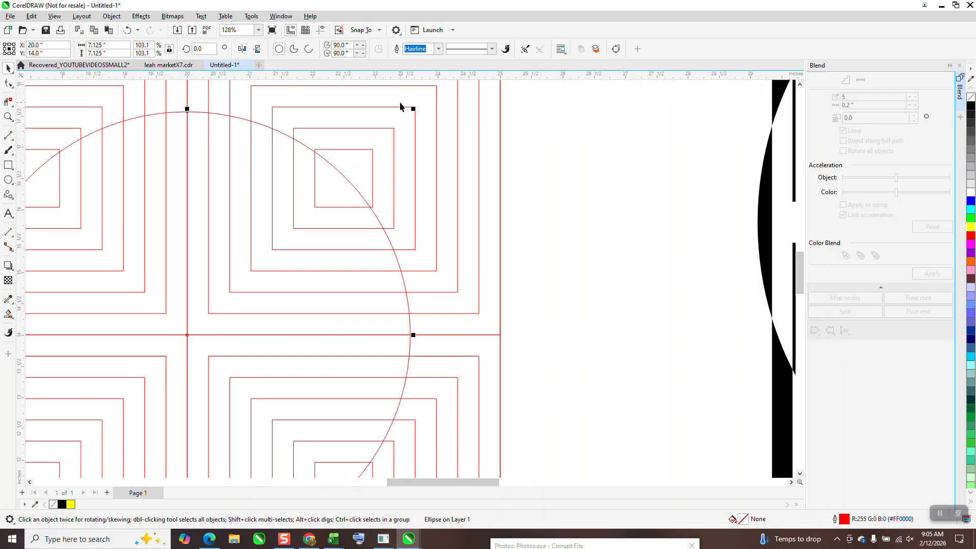
double_click(139, 45)
text(104)
key(Return)
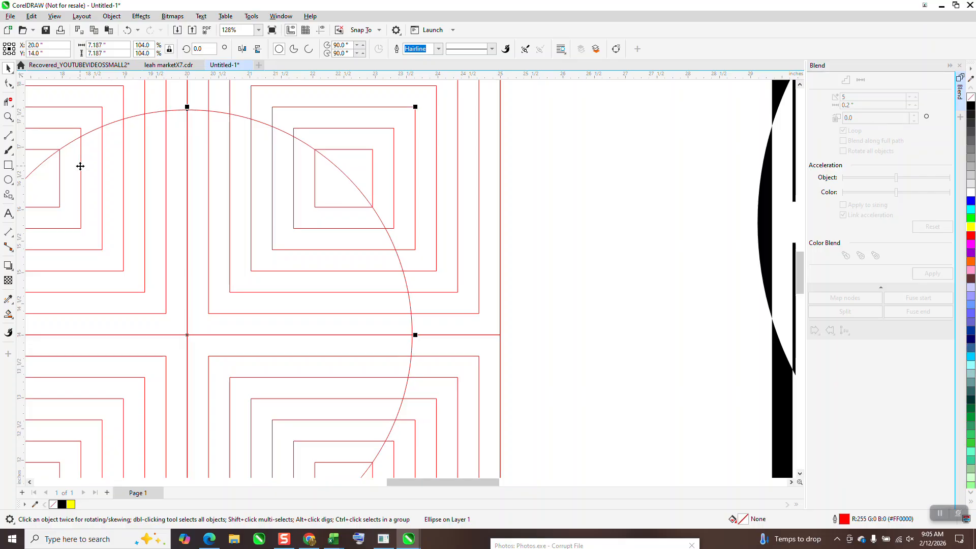
Create an enlarged concentric copy of the circle, about 10.65 inches in diameter, extending slightly past the large square's sides
scroll(452, 285, down, 2)
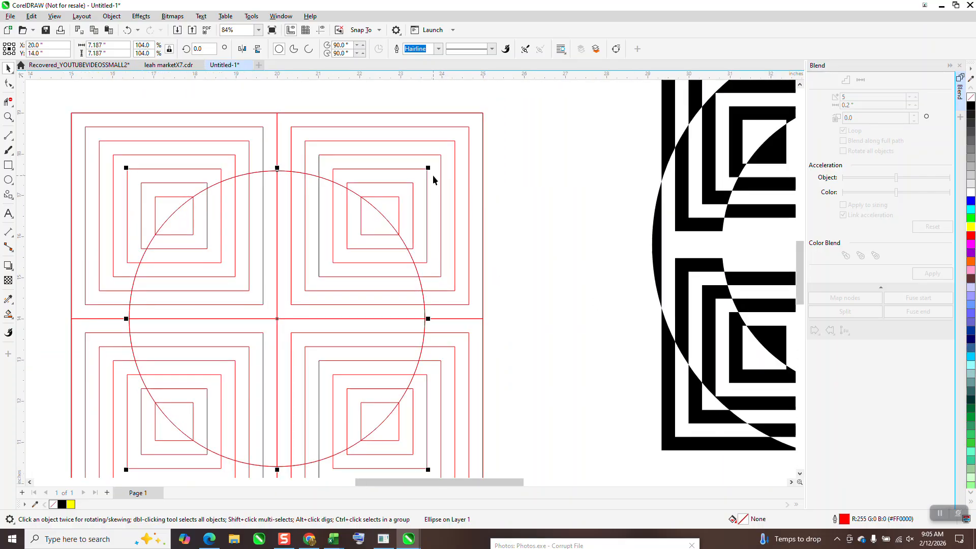
drag(428, 167, 502, 99)
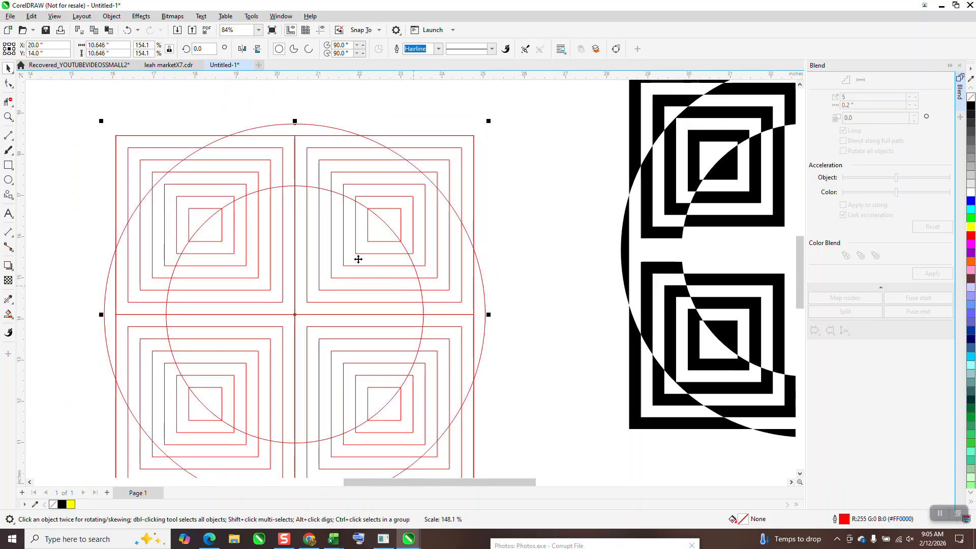
scroll(382, 274, down, 1)
scroll(311, 260, down, 1)
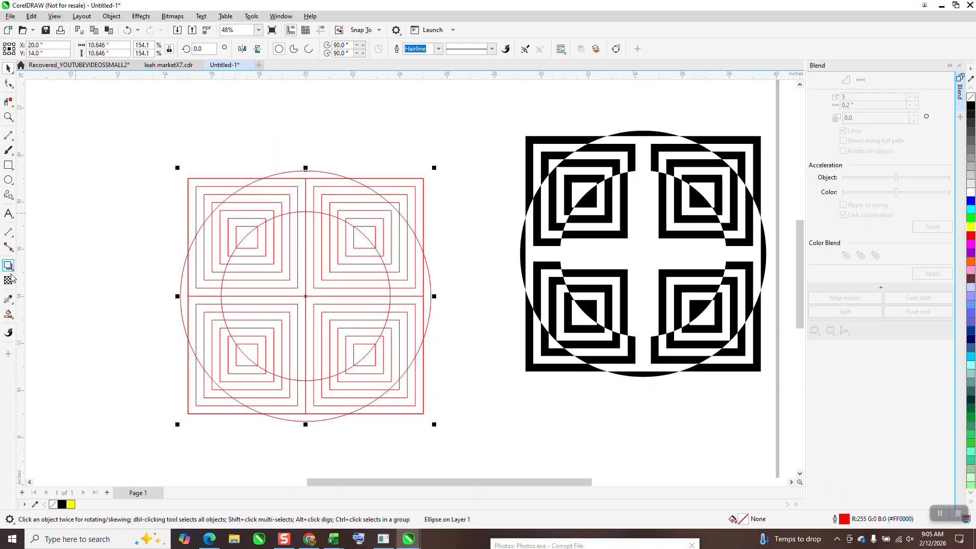
Smart-fill alternate regions of the upper-right quadrant outside the small circle with black, starting with the outer corner beyond the large circle
click(9, 316)
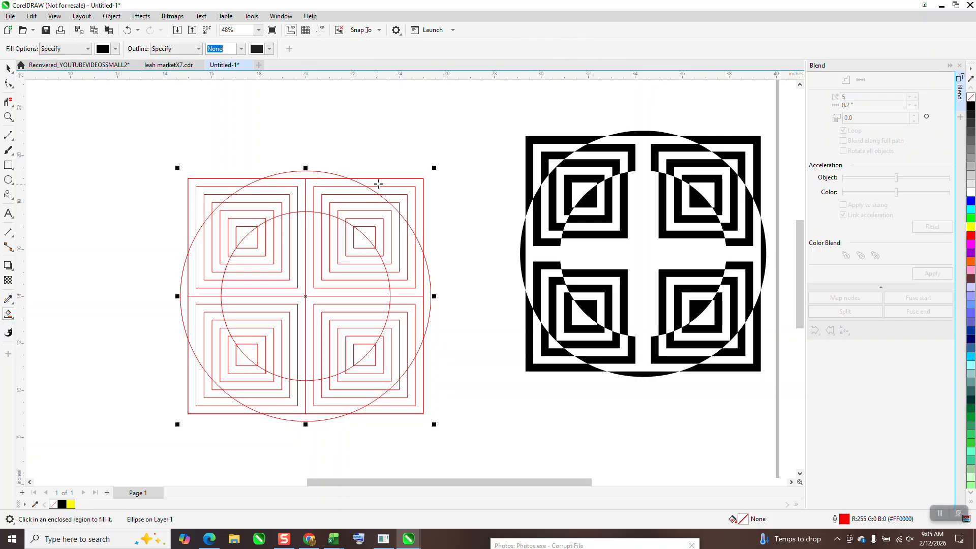
click(378, 185)
click(391, 200)
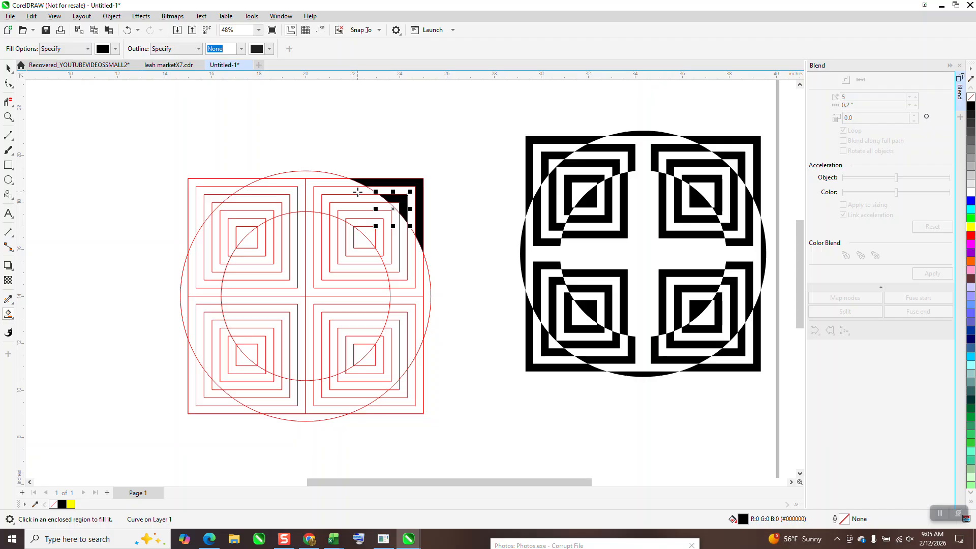
click(358, 192)
click(364, 205)
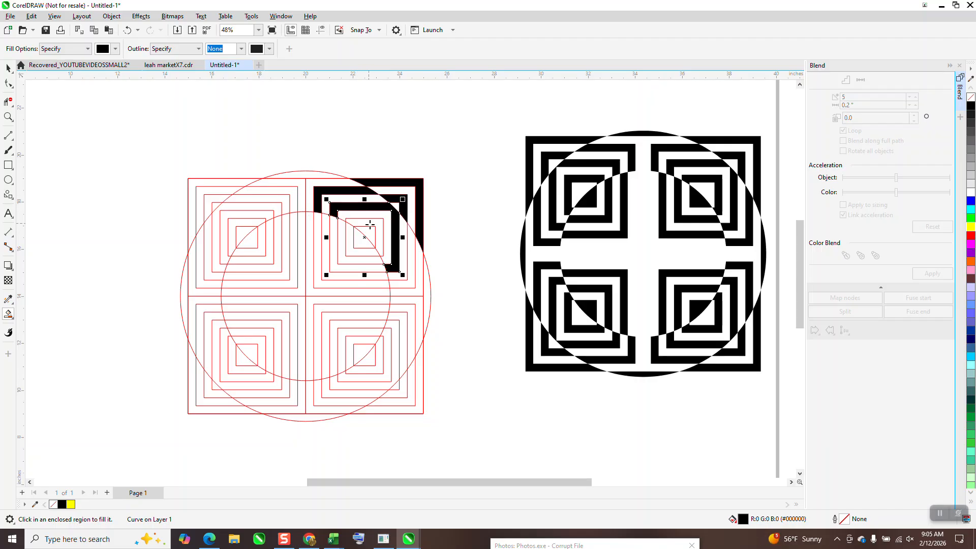
click(370, 224)
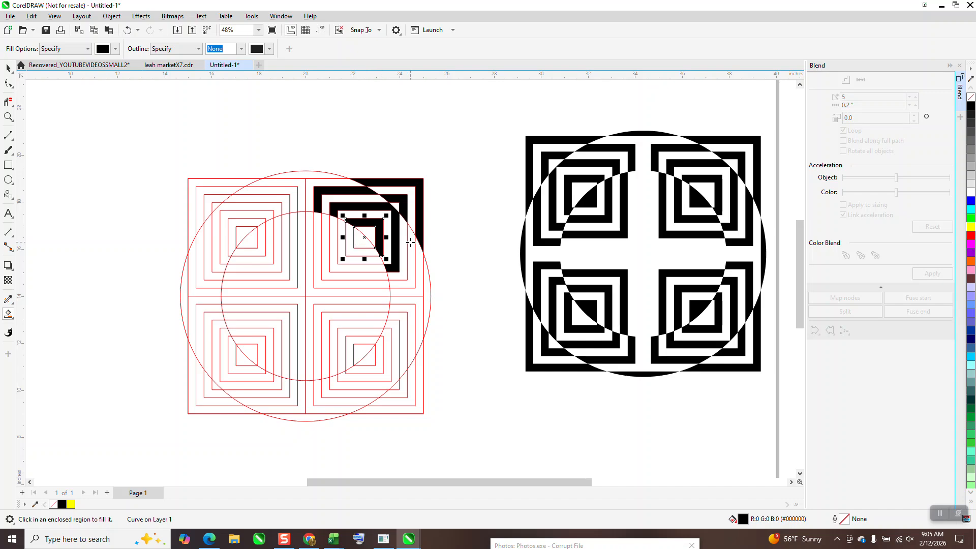
click(411, 243)
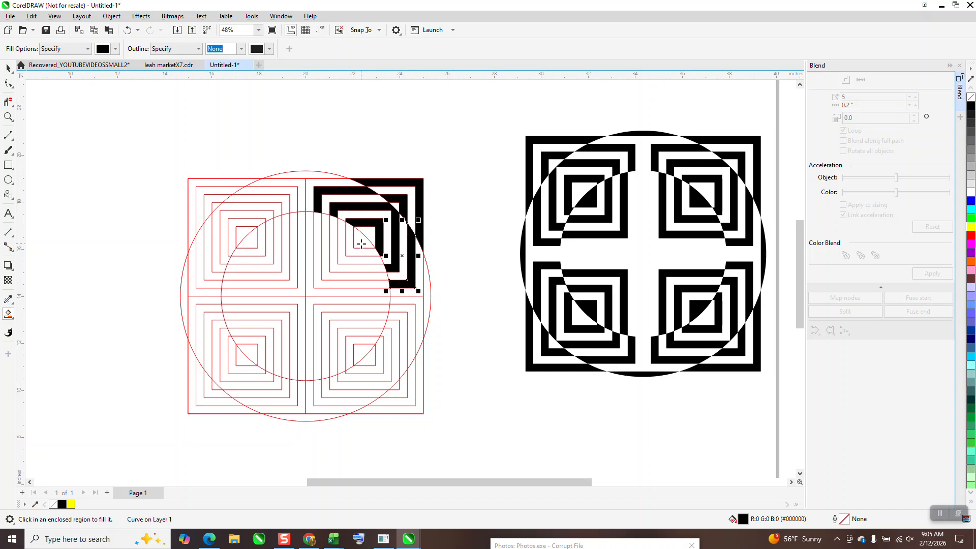
Smart-fill the innermost square's lower-left part and the two alternate bands around it inside the small circle with black
click(361, 245)
click(366, 259)
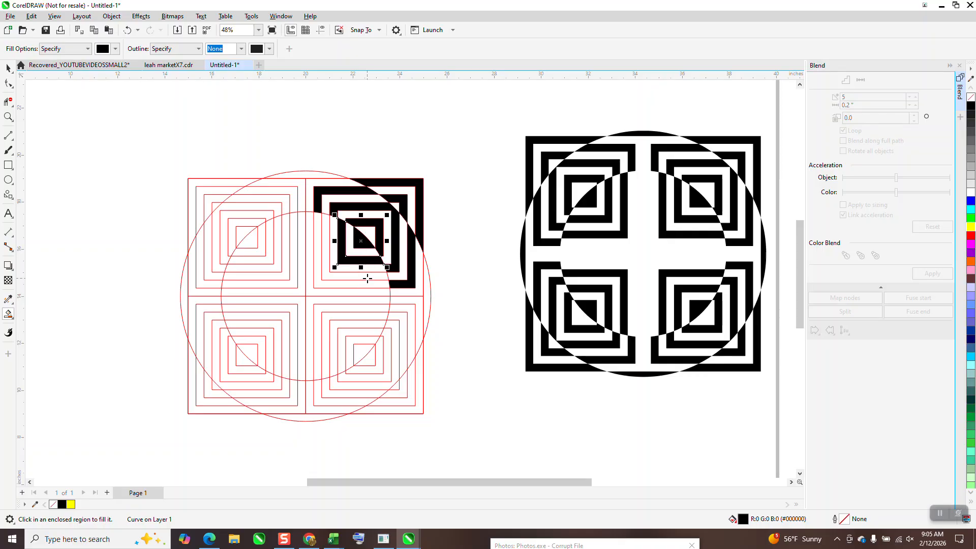
click(367, 276)
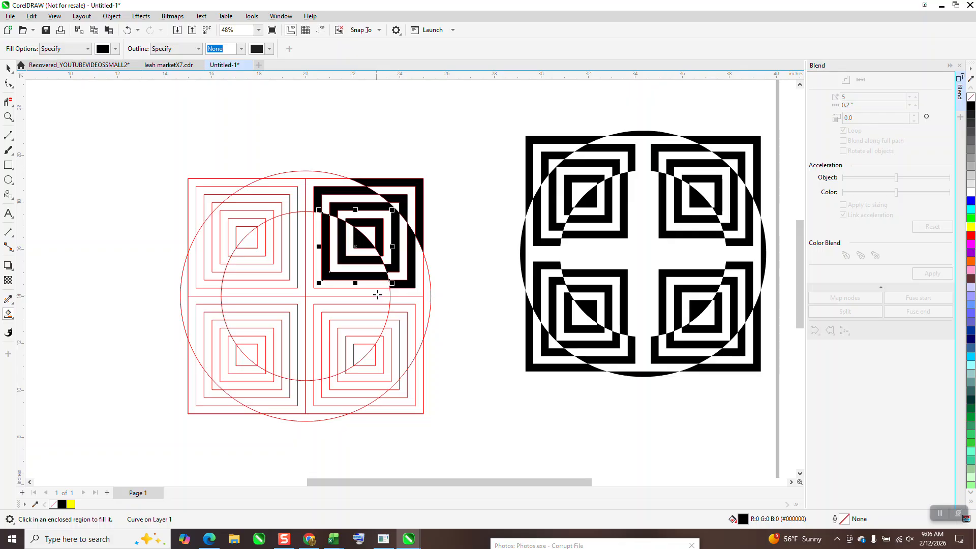
click(378, 294)
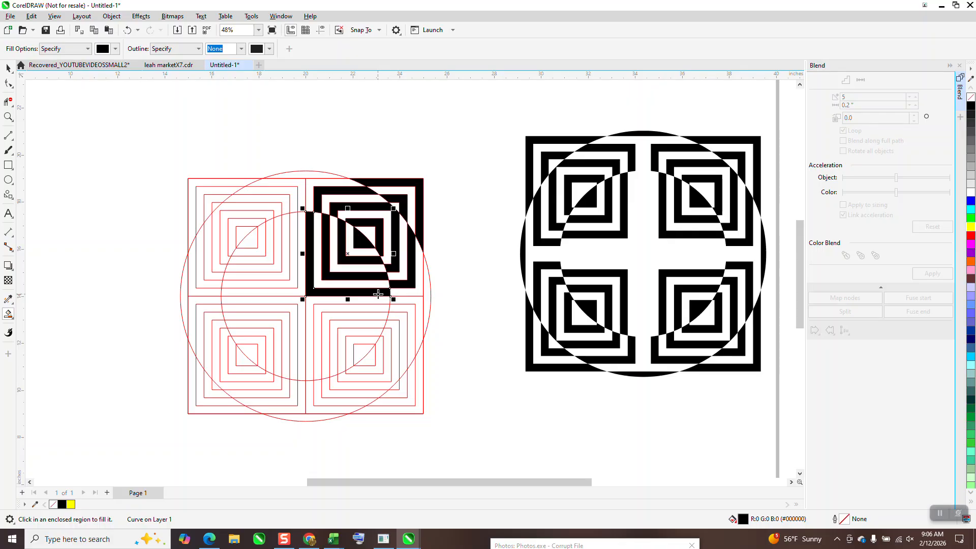
click(8, 68)
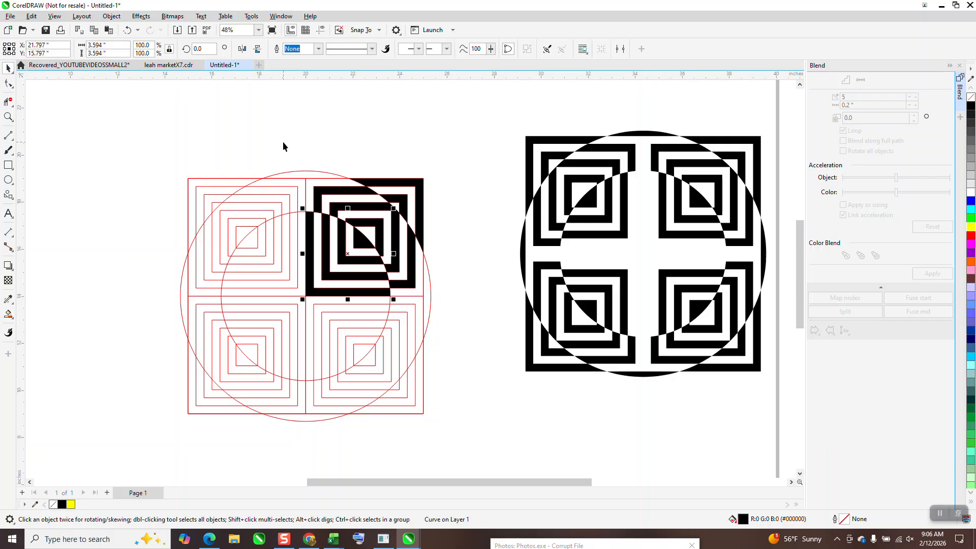
drag(288, 156, 473, 329)
key(ctrl+g)
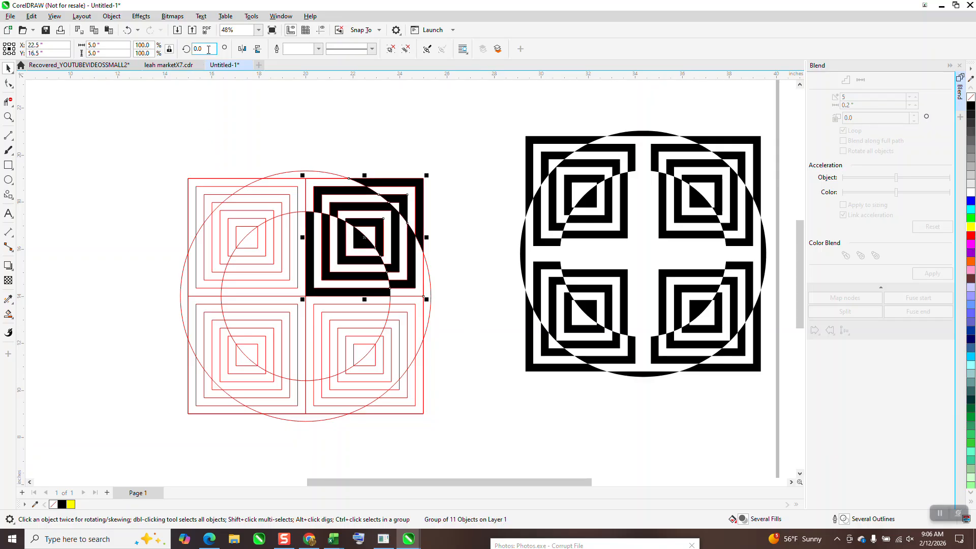
text(9)
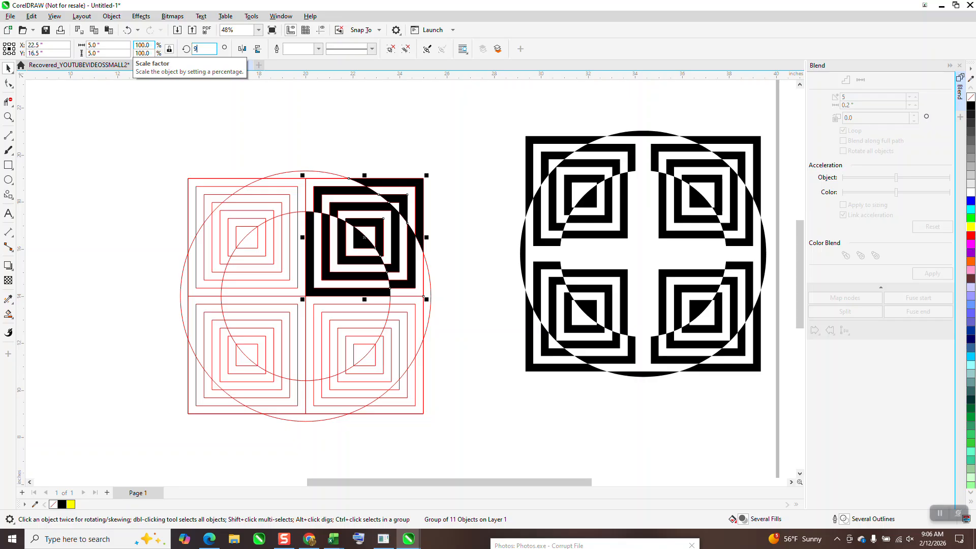
text(0)
key(Return)
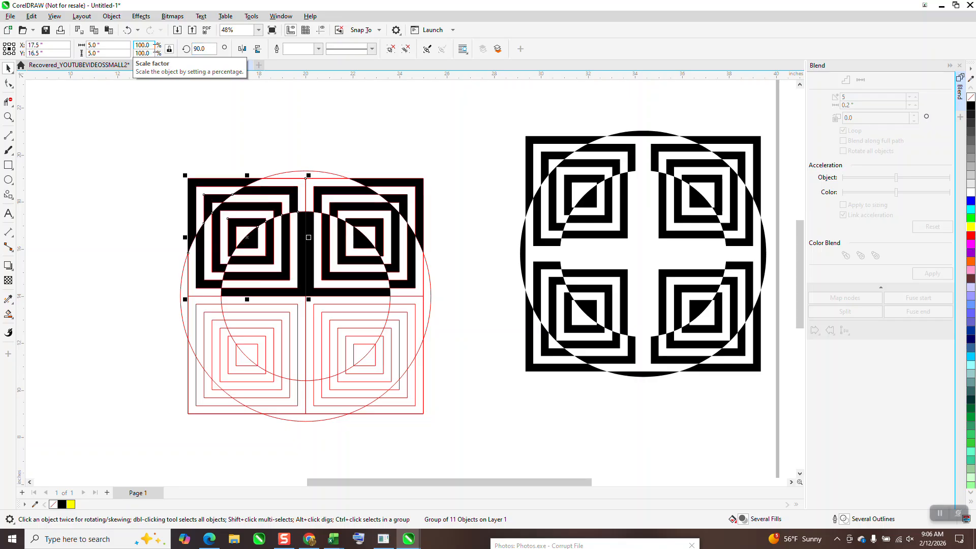
click(128, 30)
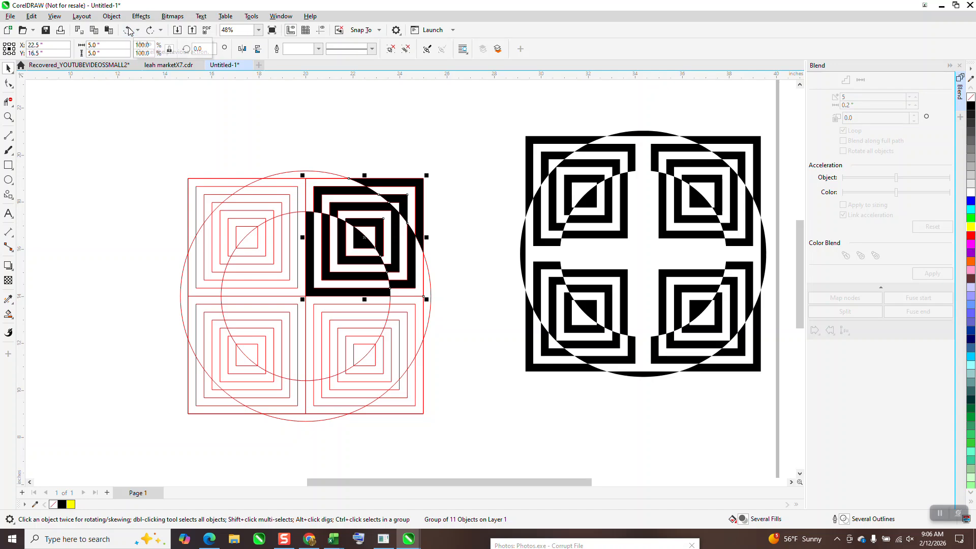
click(129, 31)
click(128, 32)
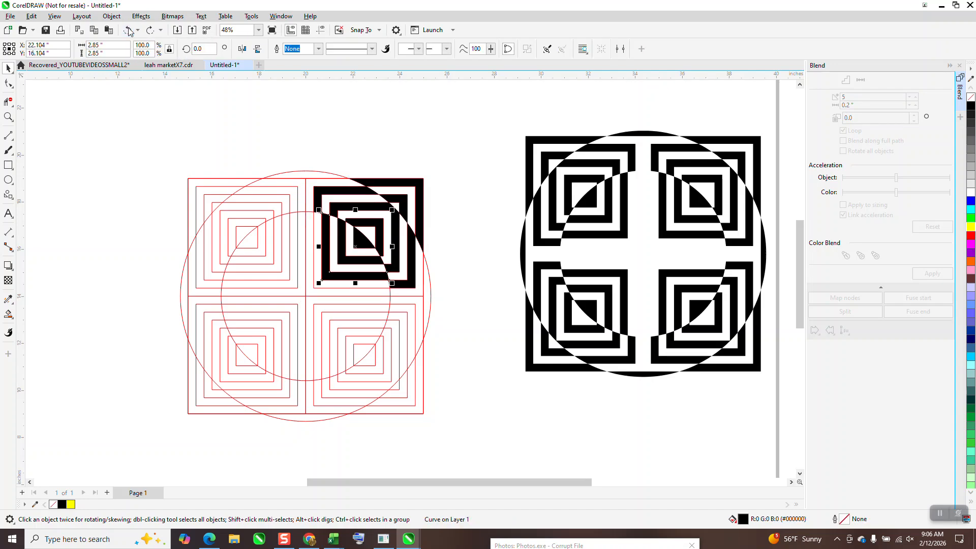
Group the upper-right quadrant's objects, create a copy rotated 90° about the large square's centre, and repeat until all four quadrants are filled
drag(447, 345, 443, 348)
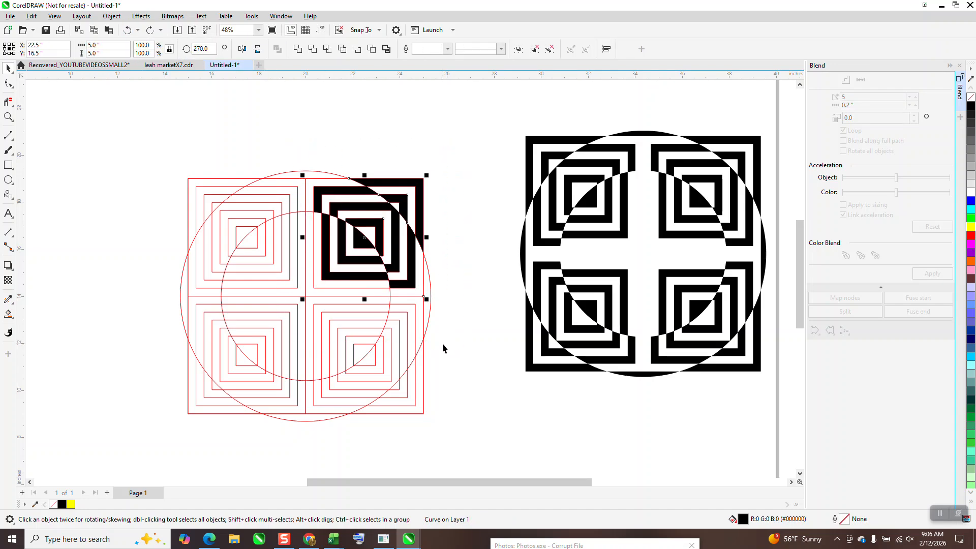
key(ctrl+g)
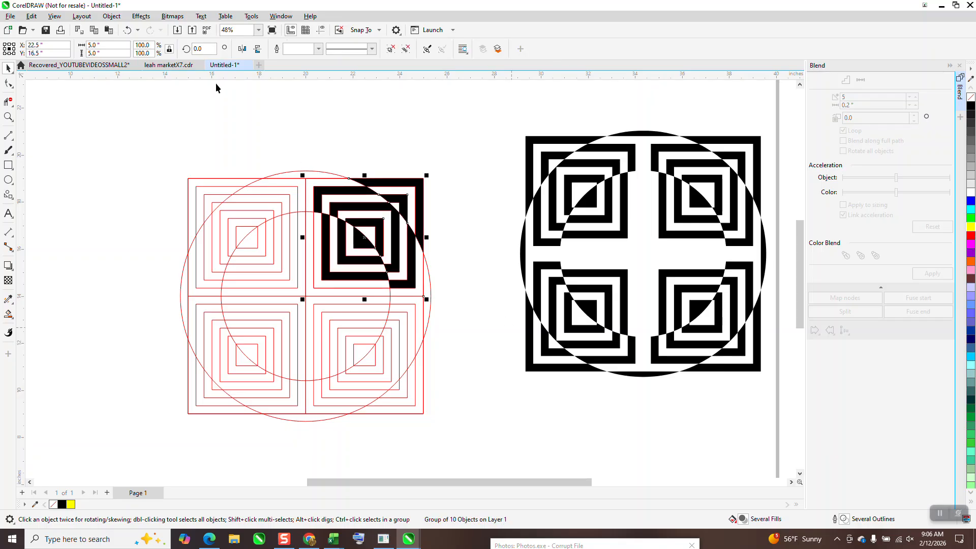
click(196, 48)
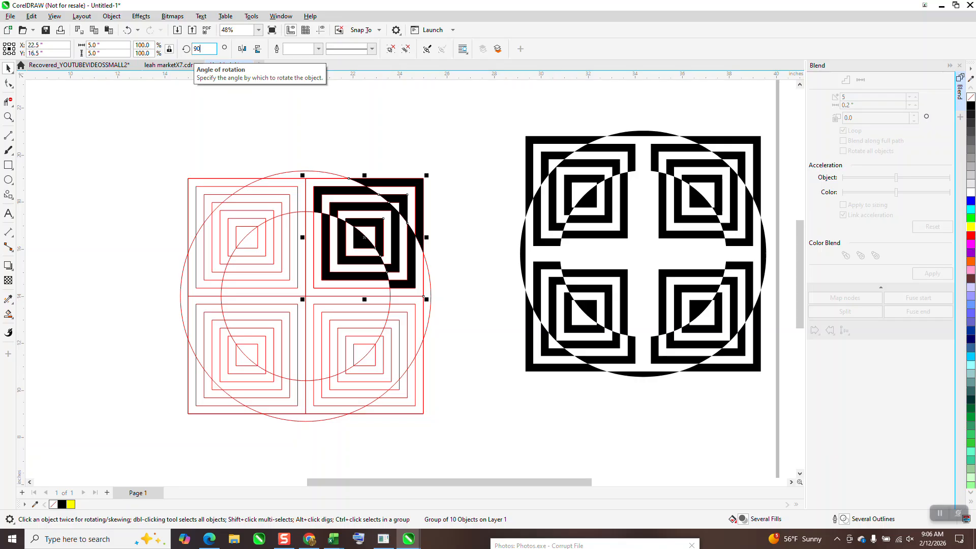
text(90)
key(Return)
key(ctrl+d)
key(ctrl+d)
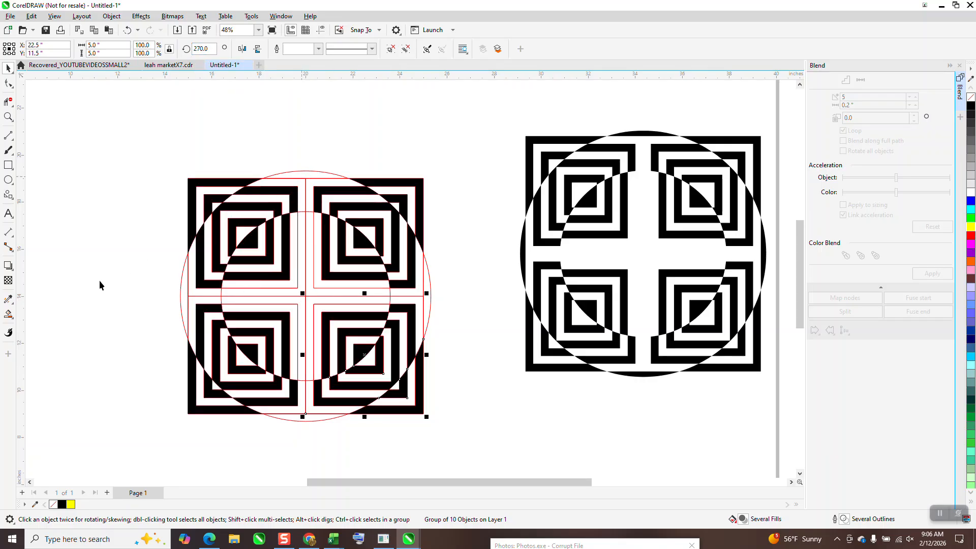
Smart-fill the four slivers of the large circle that extend beyond the square's sides with black
click(8, 315)
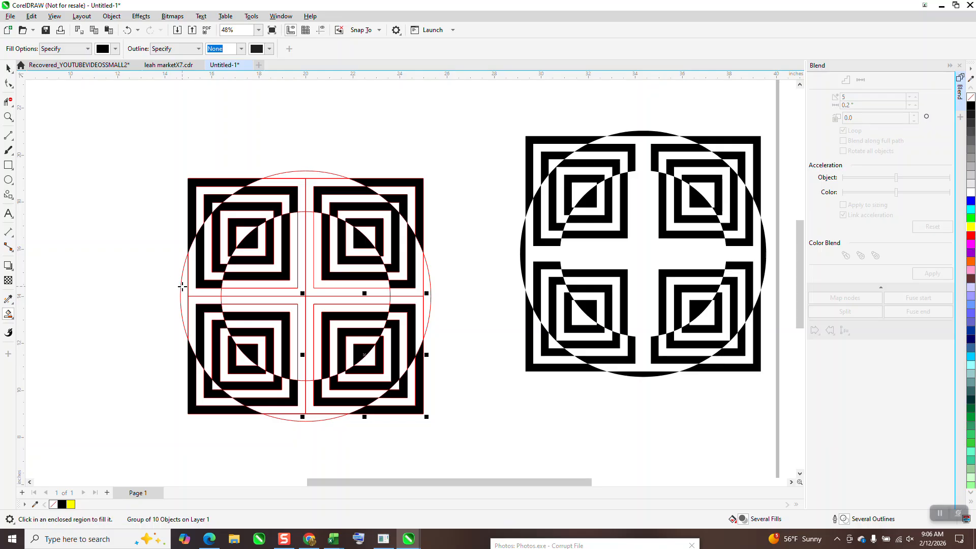
click(182, 287)
click(320, 176)
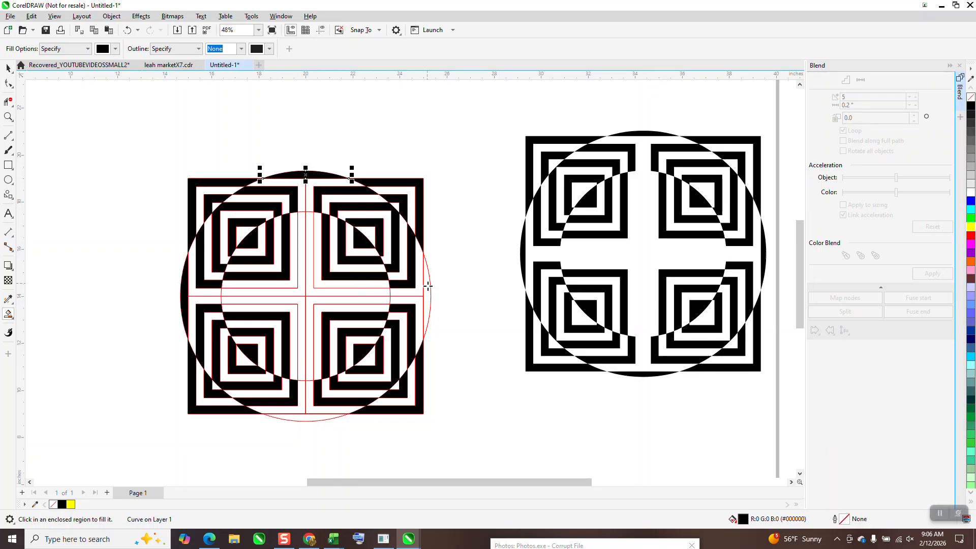
click(429, 294)
click(315, 417)
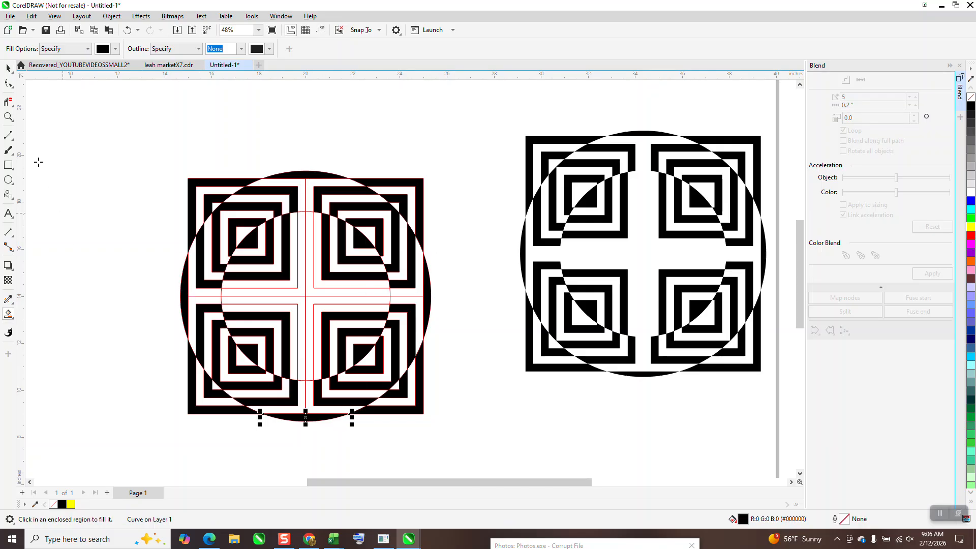
Remove the red outlines from all objects of the recreated pattern and deselect it
click(8, 68)
drag(91, 111, 516, 472)
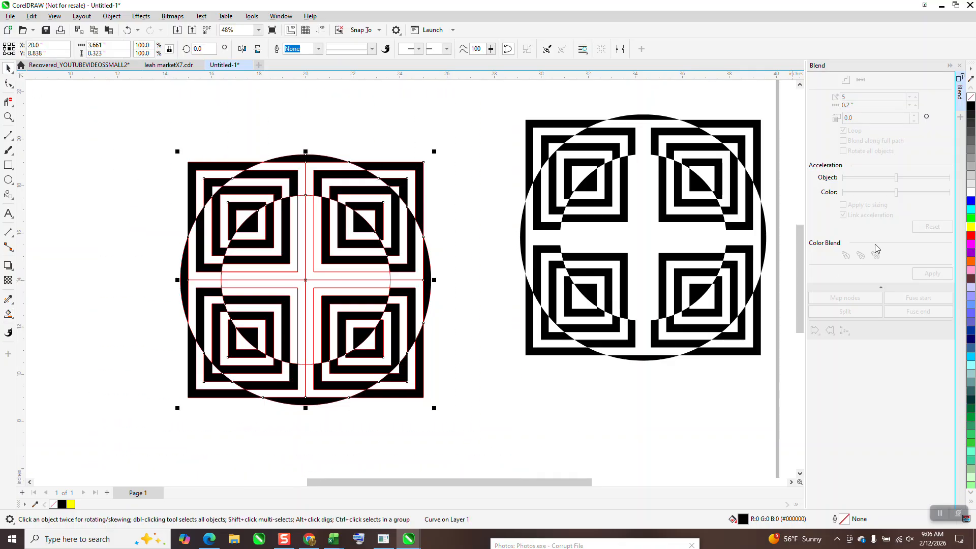
right_click(970, 101)
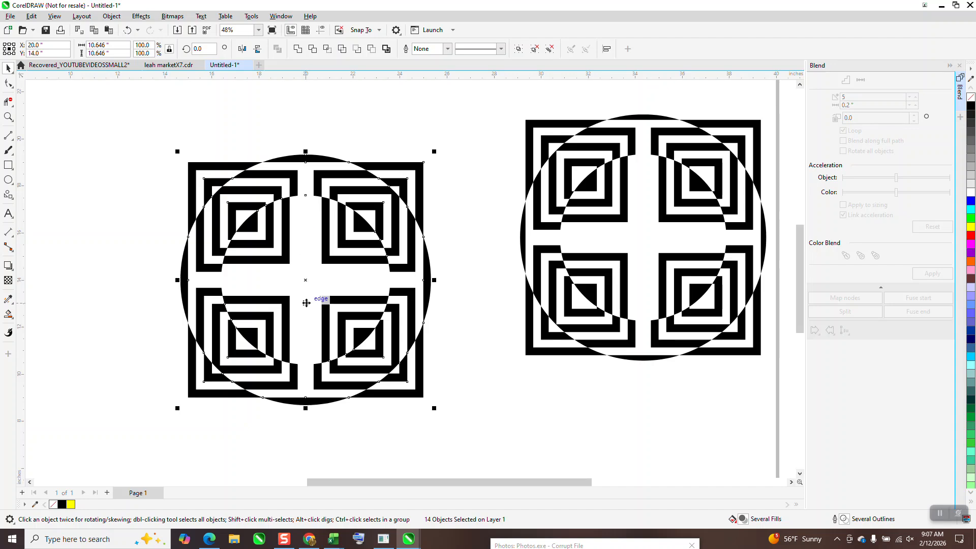
click(460, 289)
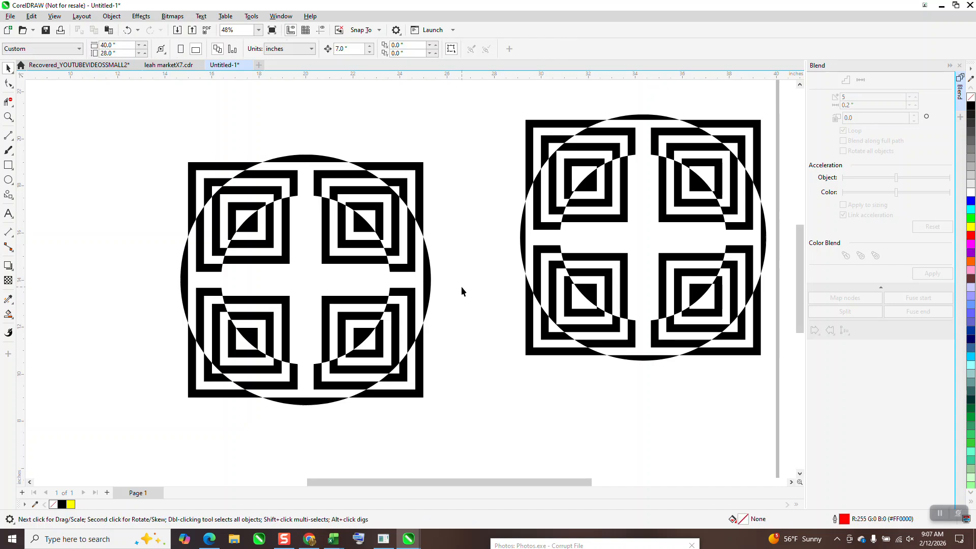